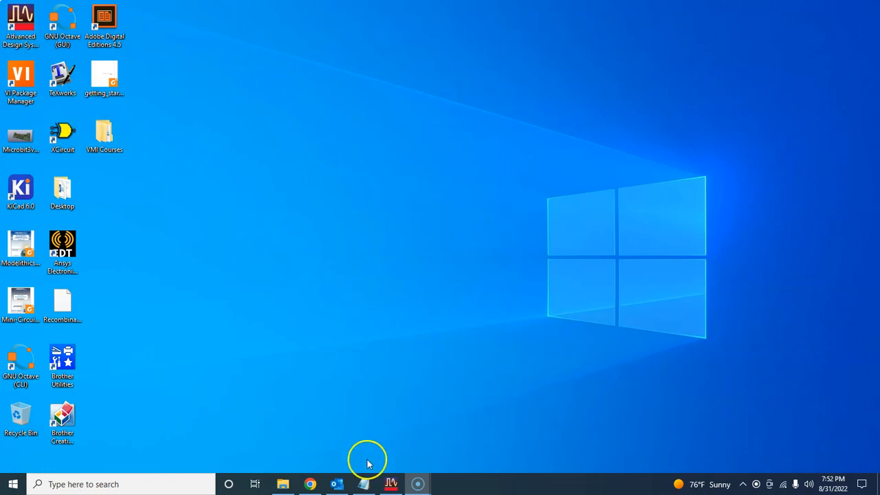
# Step: Switch to Advanced Design System and show its main window with the file browser
pyautogui.click(391, 484)
pyautogui.click(10, 18)
pyautogui.click(275, 191)
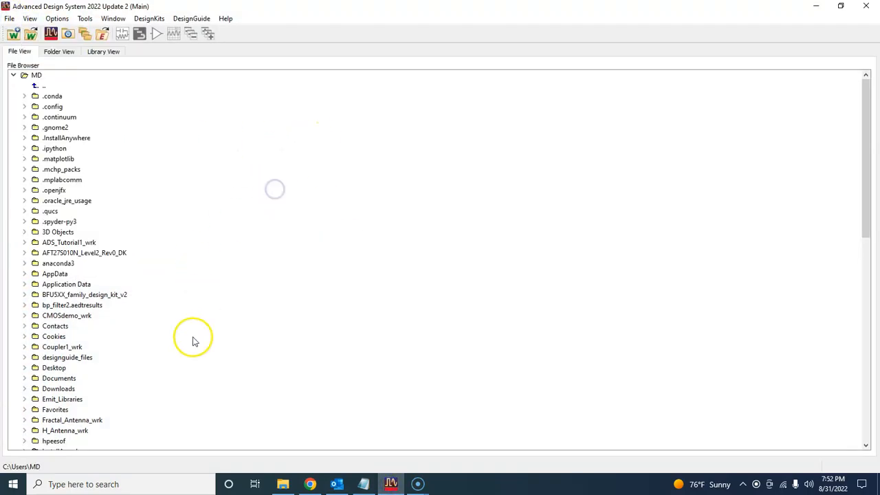
# Step: Look through the folders and existing workspaces in the user directory, including the contents of one subfolder
pyautogui.scroll(-5, 146, 351)
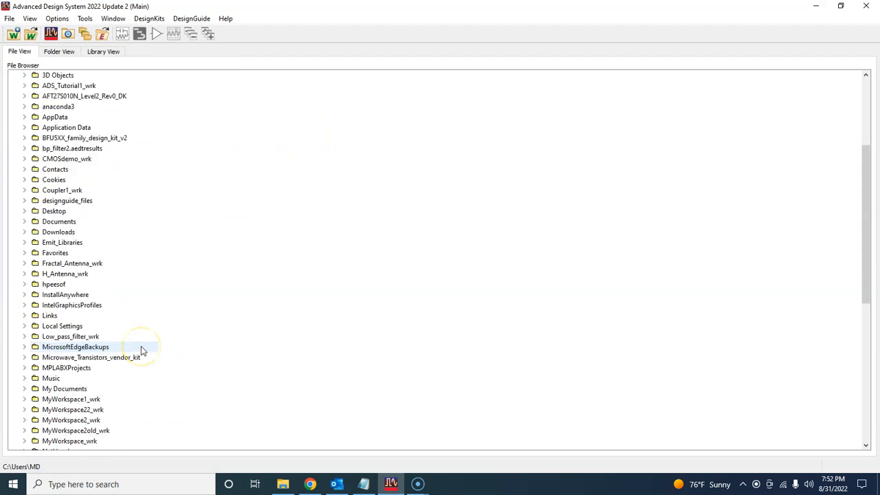
pyautogui.scroll(-2, 141, 349)
pyautogui.scroll(-2, 145, 363)
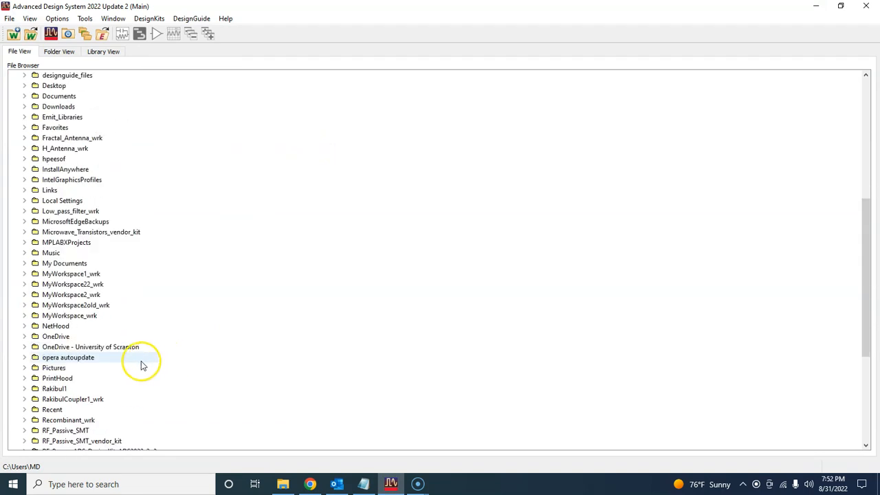
pyautogui.scroll(-2, 134, 387)
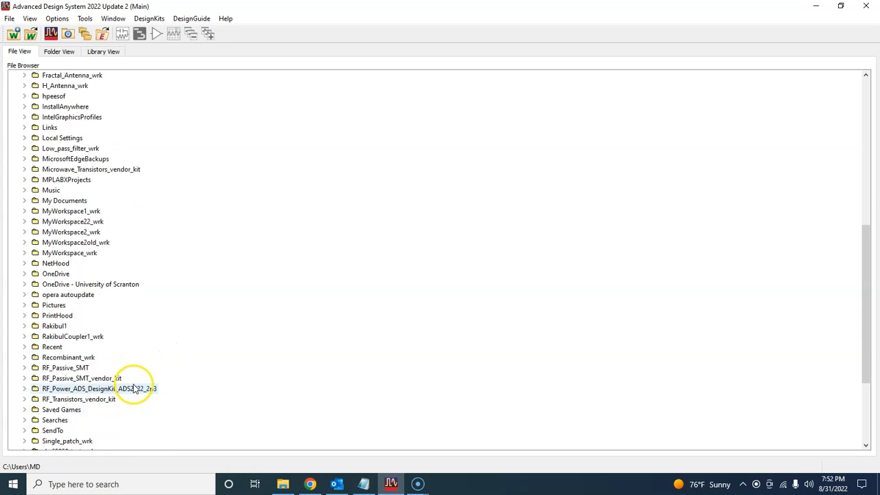
pyautogui.click(60, 327)
pyautogui.doubleClick(60, 326)
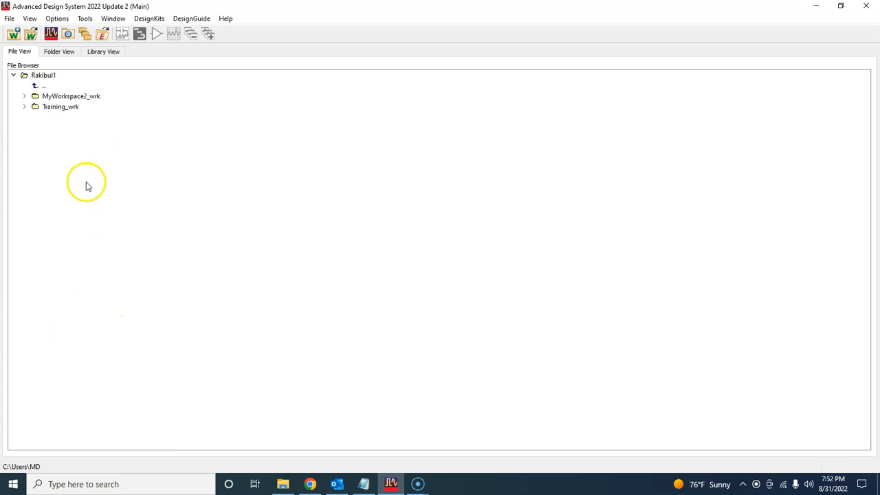
pyautogui.doubleClick(36, 87)
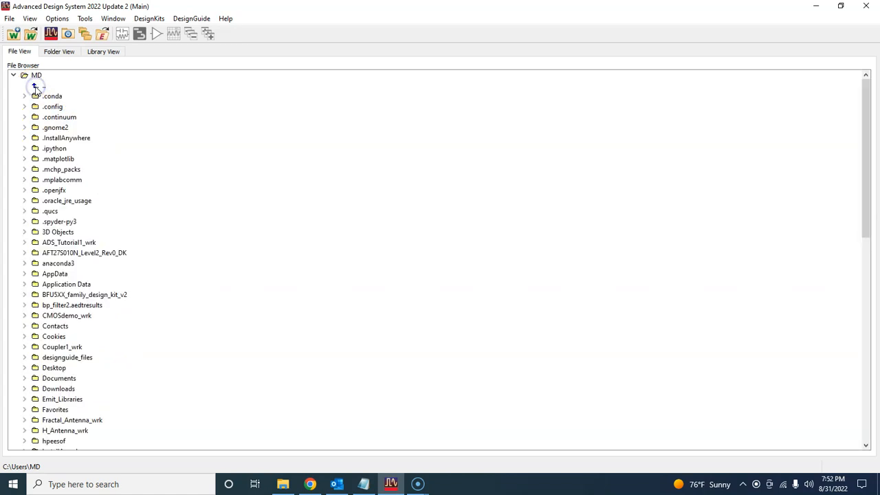
pyautogui.scroll(-8, 166, 347)
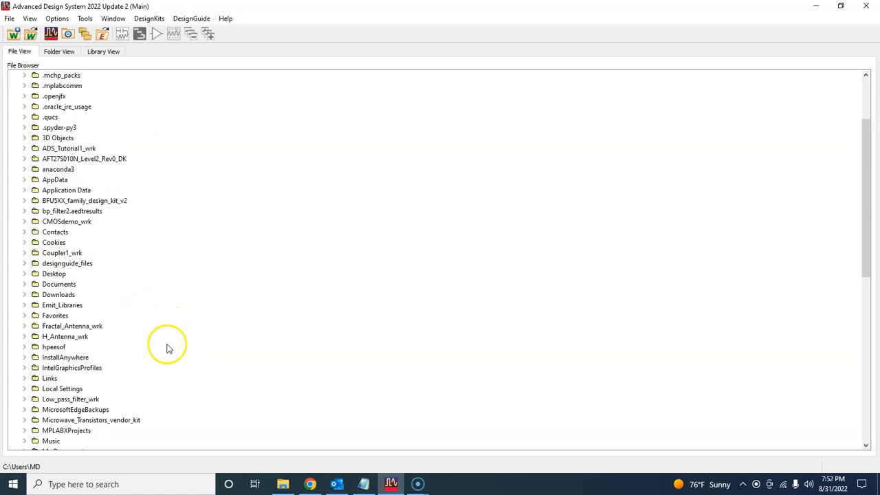
pyautogui.scroll(-4, 167, 348)
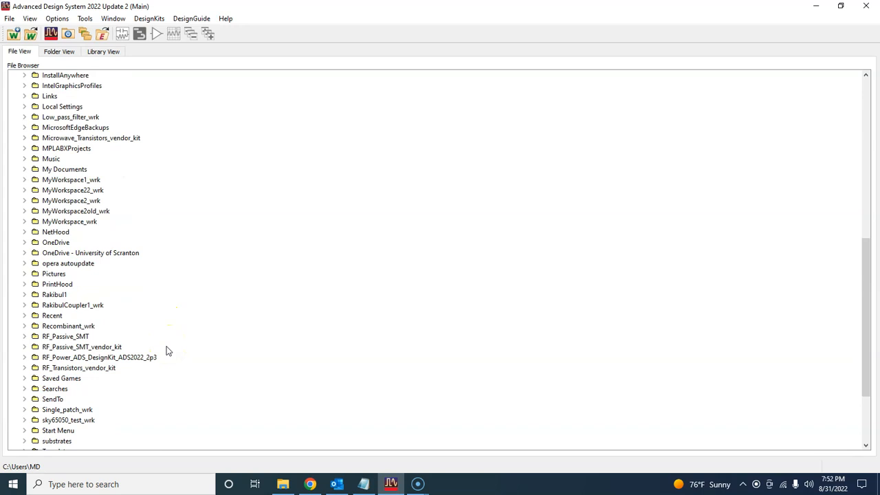
pyautogui.scroll(-3, 167, 350)
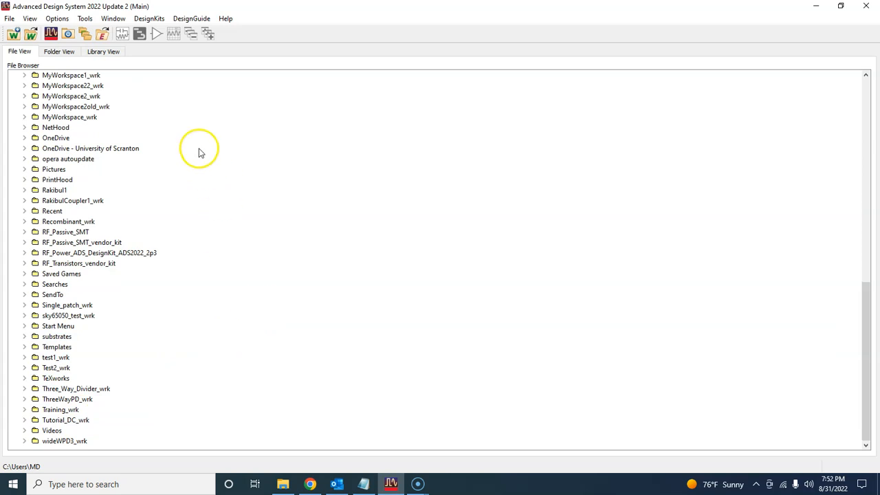
# Step: Create a workspace named Tutorial_tran_wrk using Standard ADS Layers with 0.0001 mil layout resolution
pyautogui.click(14, 33)
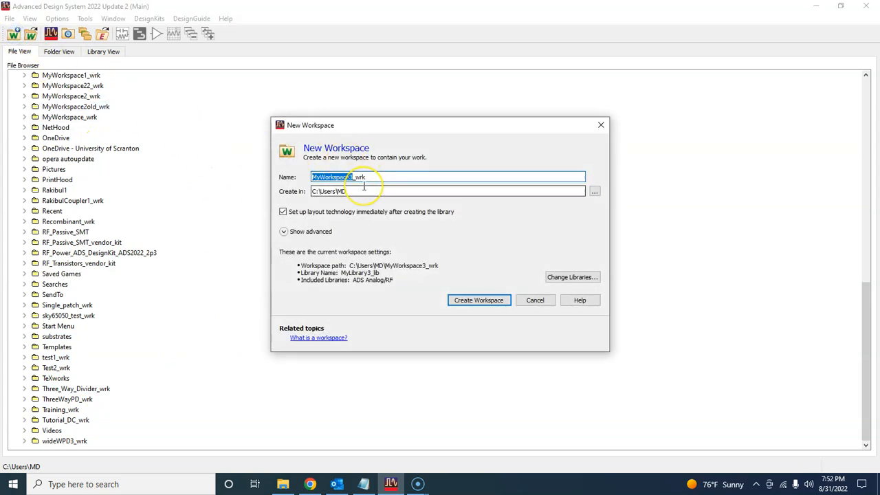
pyautogui.write('Tutorial_tran')
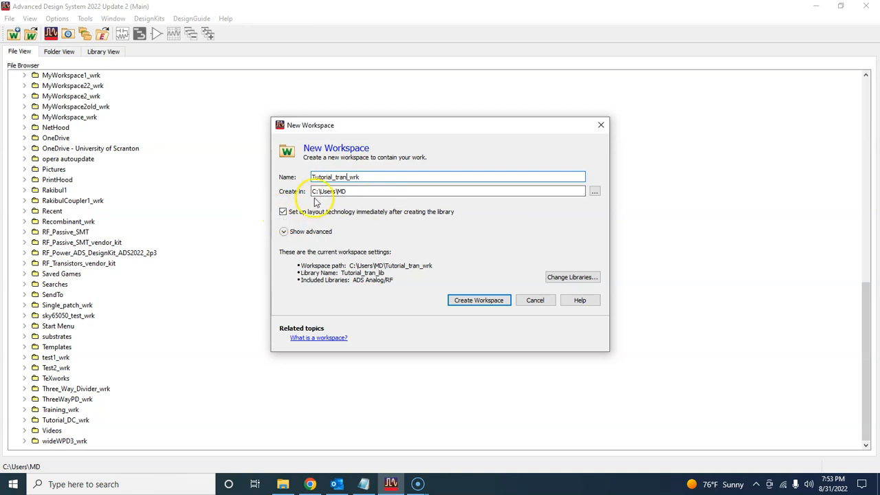
pyautogui.click(284, 232)
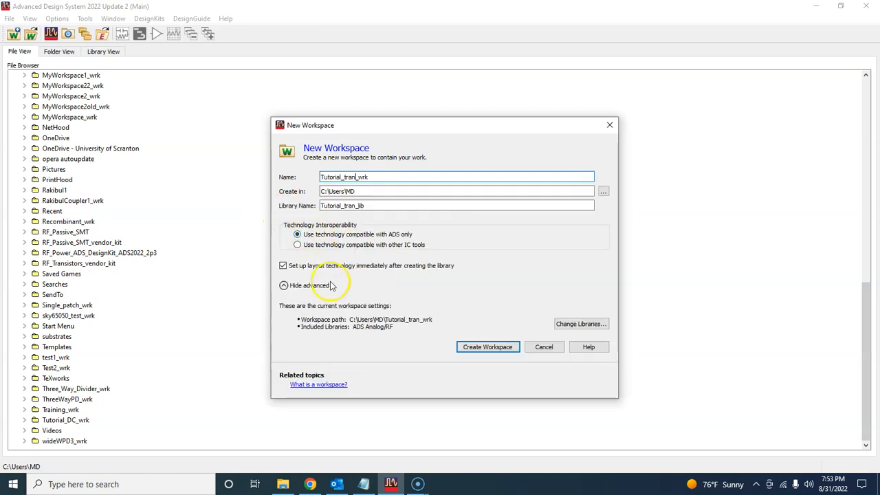
pyautogui.click(484, 348)
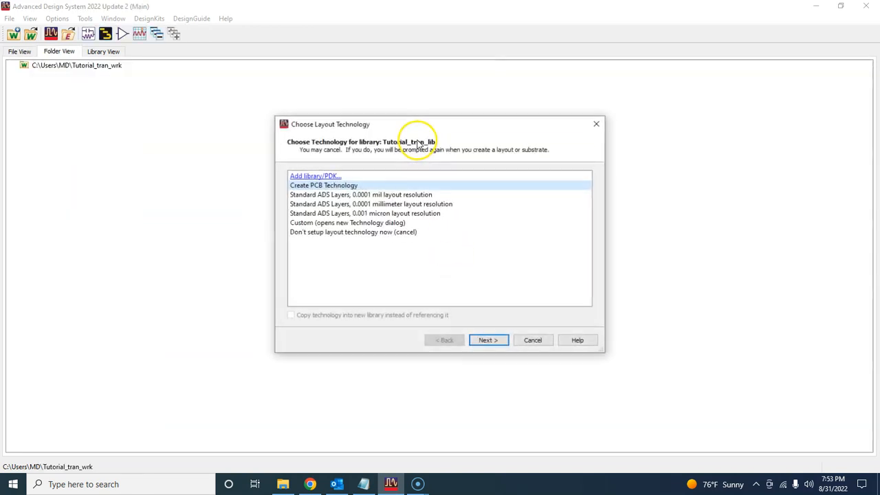
pyautogui.click(403, 195)
pyautogui.click(485, 340)
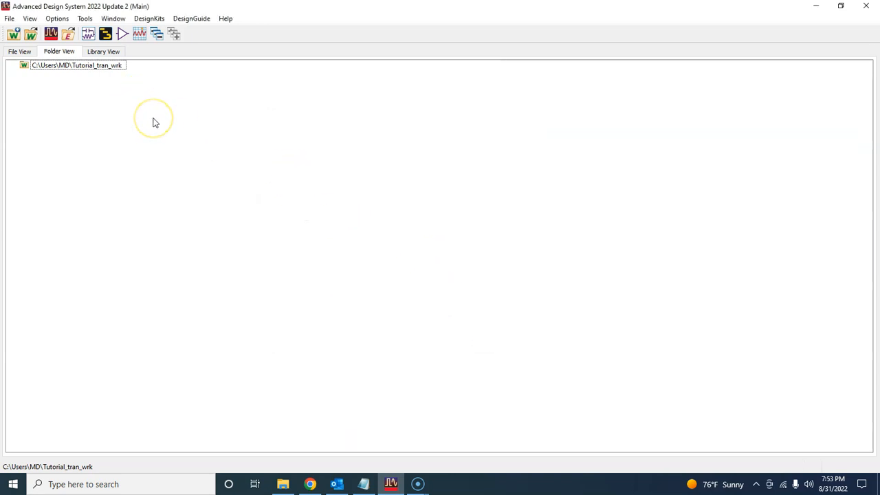
# Step: Cancel creating another workspace and reopen Tutorial_tran_wrk from the user directory
pyautogui.click(14, 34)
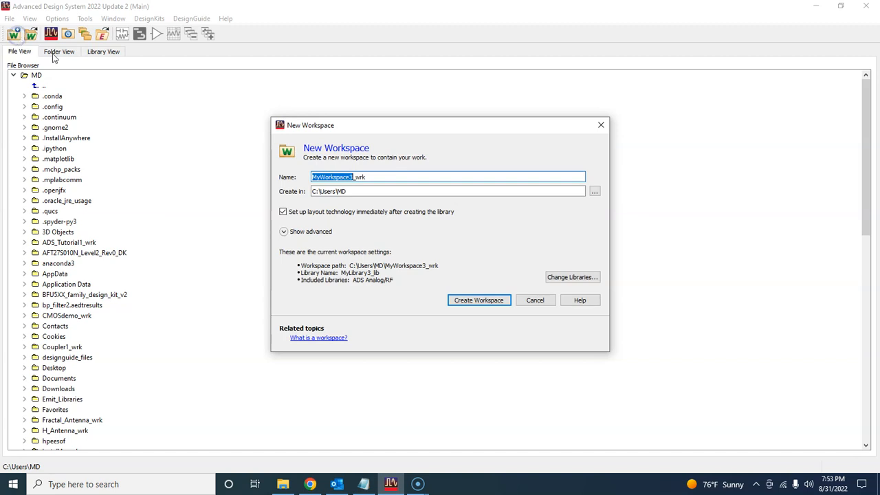
pyautogui.click(530, 301)
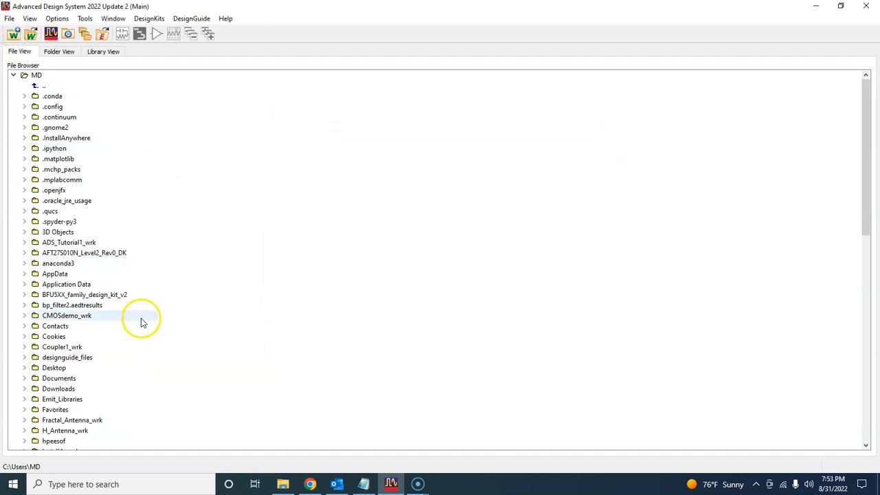
pyautogui.scroll(-8, 144, 330)
pyautogui.scroll(-8, 146, 335)
pyautogui.click(86, 420)
pyautogui.doubleClick(86, 420)
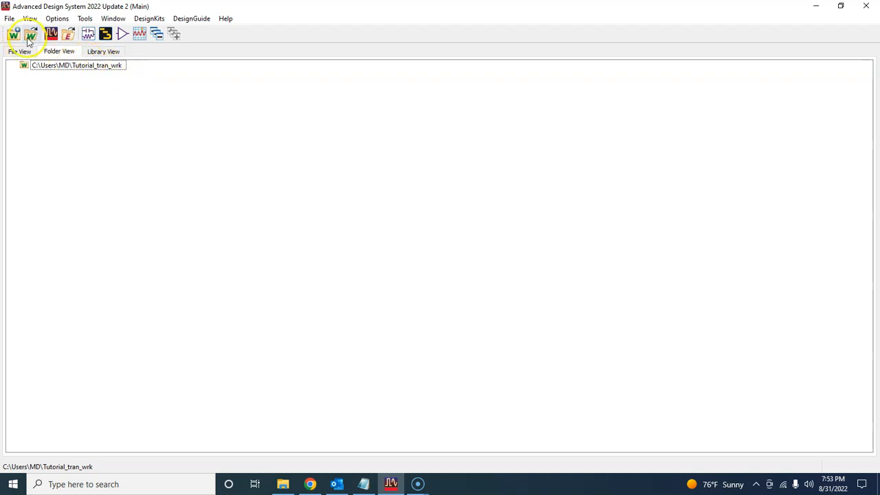
# Step: Create a new schematic in Tutorial_tran_lib with the cell name Tutorial_tran_RCN
pyautogui.click(89, 35)
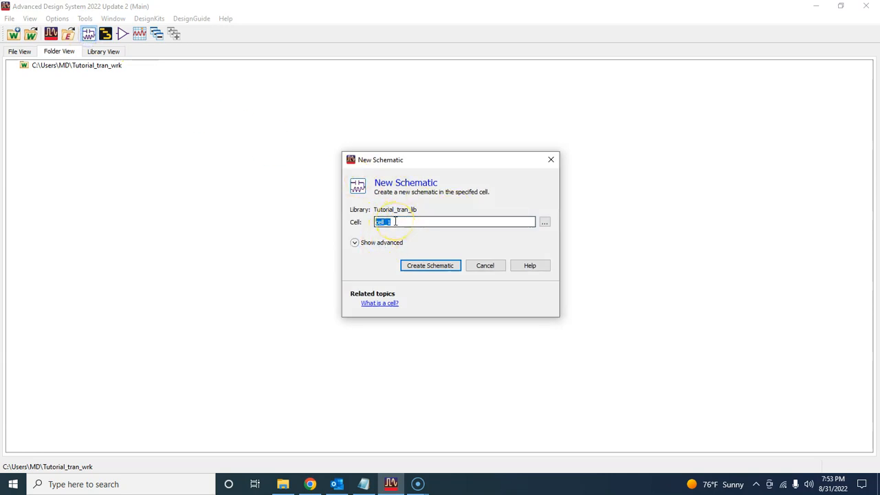
pyautogui.write('Tutorial_tran_RCN')
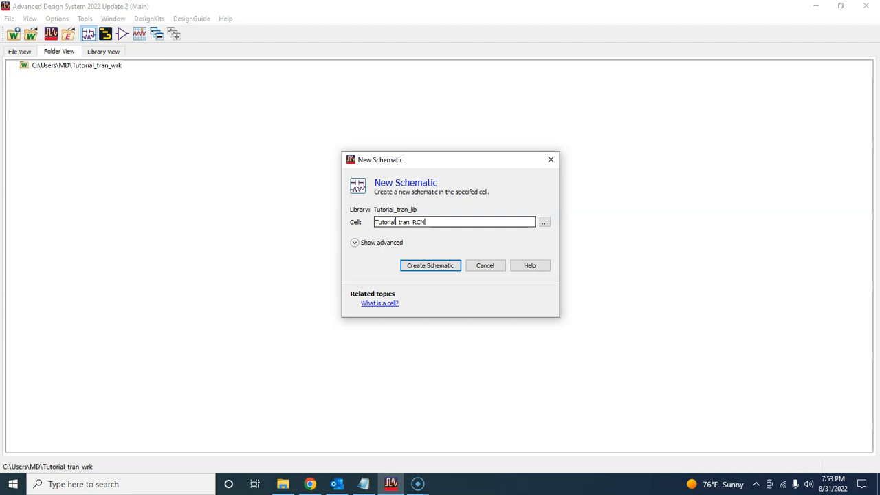
pyautogui.click(434, 269)
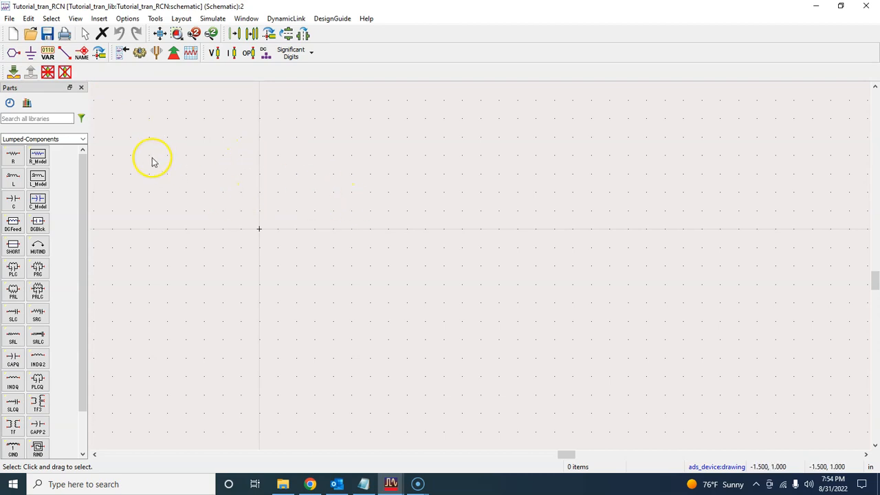
# Step: Place a lumped resistor horizontally in the schematic, above and to the right of the origin
pyautogui.click(14, 158)
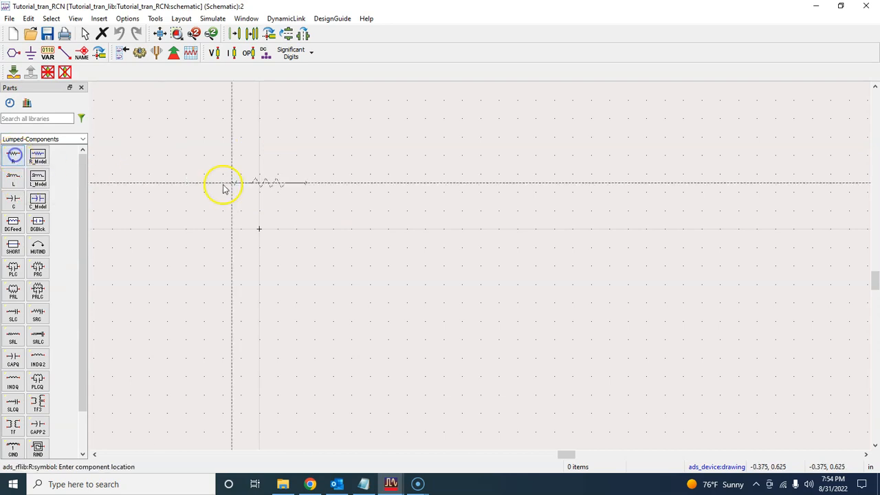
pyautogui.click(352, 182)
pyautogui.press('Escape')
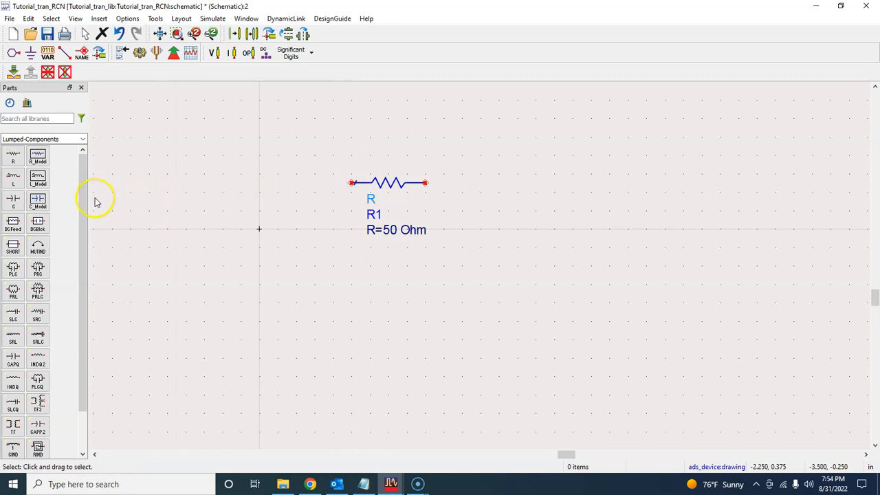
# Step: Place a lumped capacitor, rotated to stand vertically, below and to the right of the resistor
pyautogui.click(13, 200)
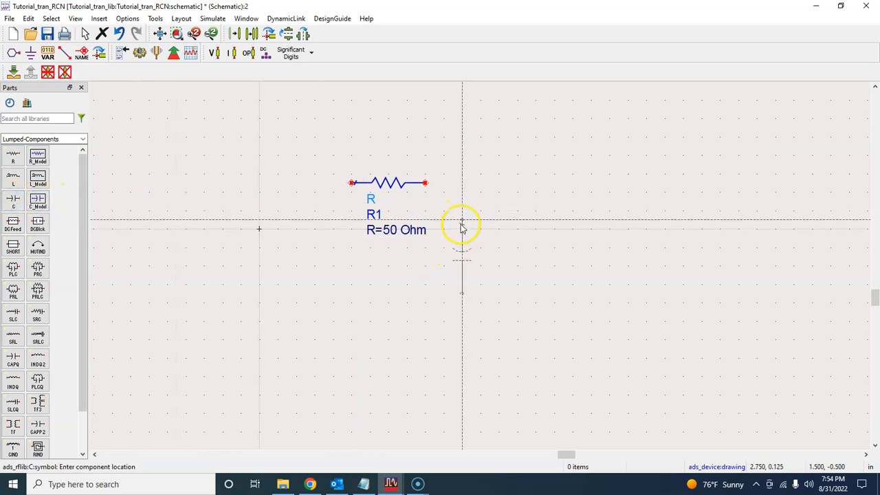
pyautogui.hotkey('ctrl', 'r')
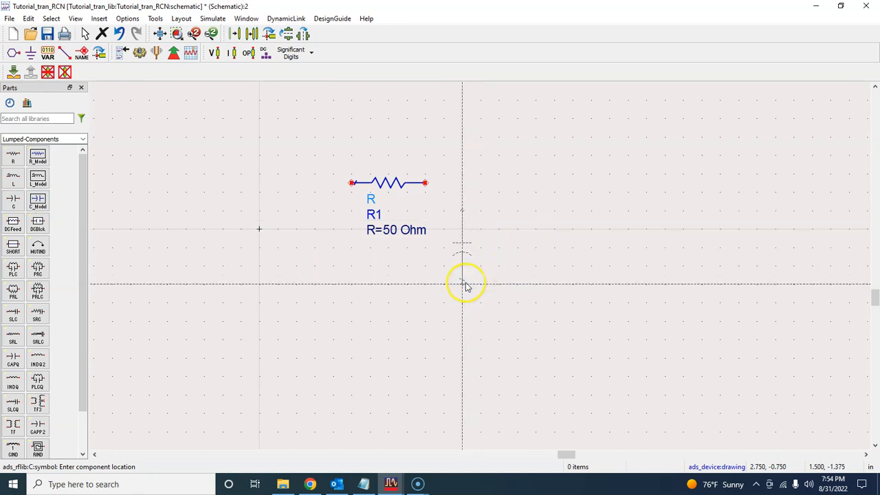
pyautogui.click(464, 283)
pyautogui.press('Escape')
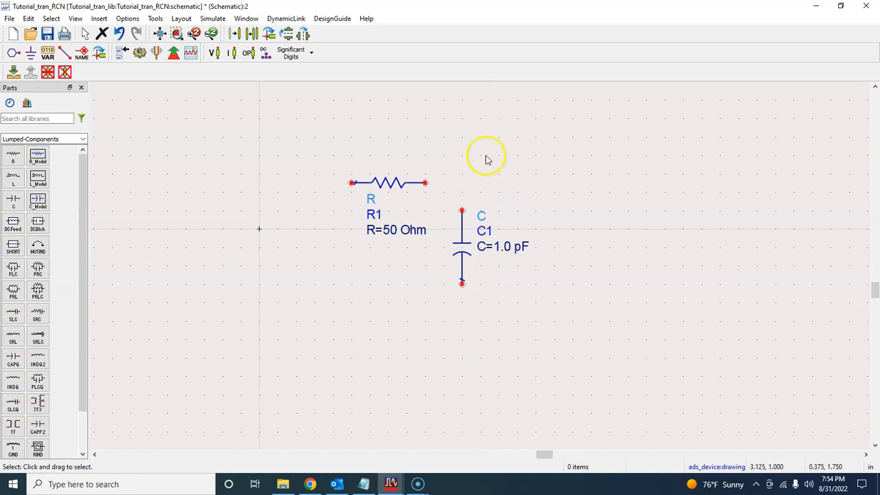
# Step: Place a time-domain pulse voltage source (VtPulse) to the left of the resistor, level with the capacitor
pyautogui.click(82, 139)
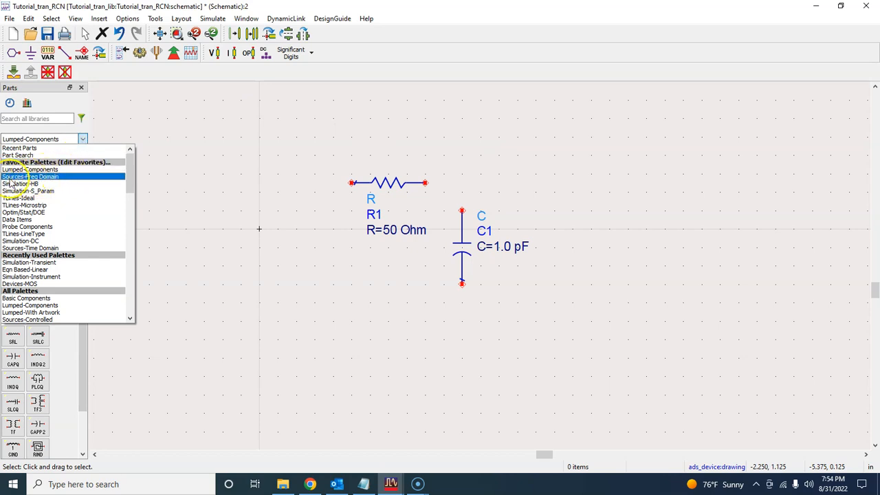
pyautogui.click(56, 177)
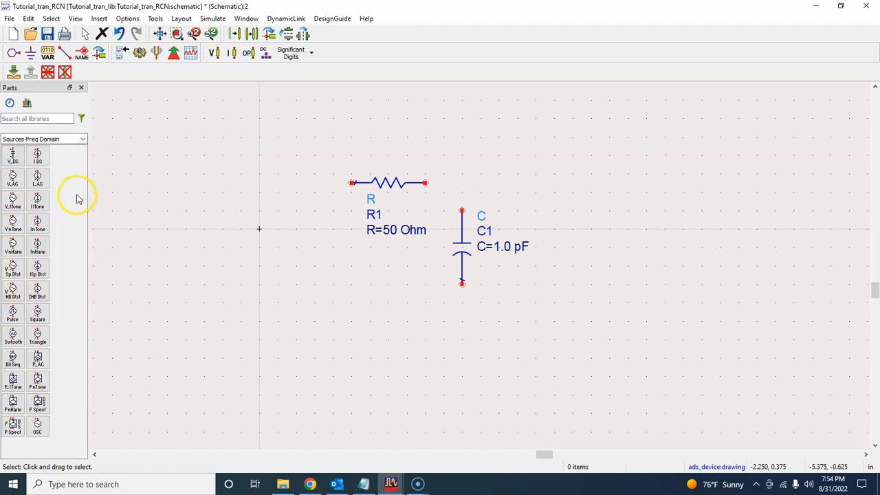
pyautogui.click(83, 139)
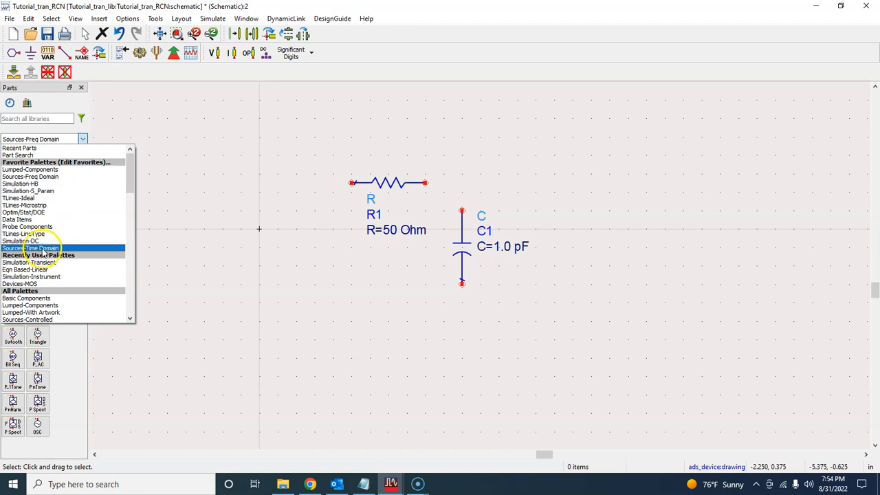
pyautogui.click(43, 249)
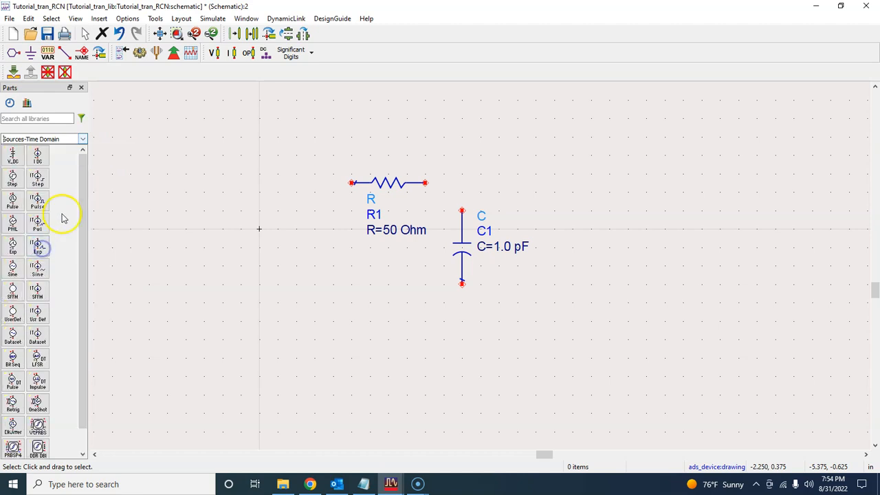
pyautogui.click(12, 201)
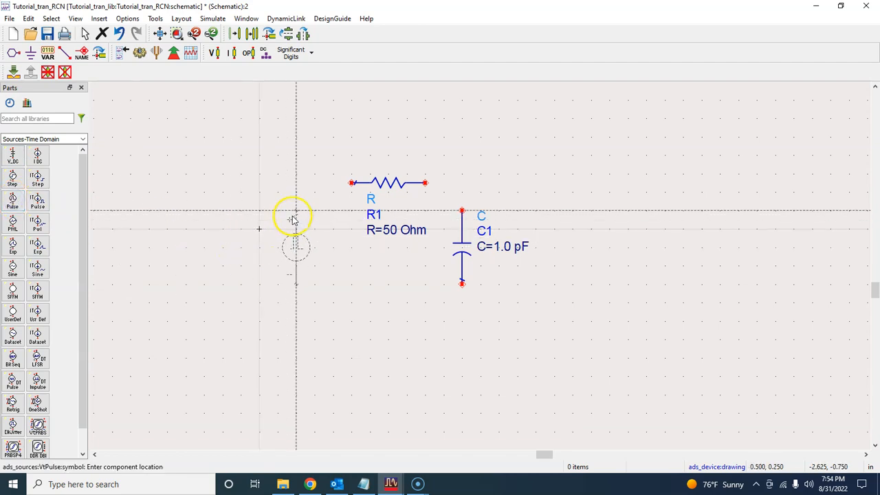
pyautogui.click(294, 214)
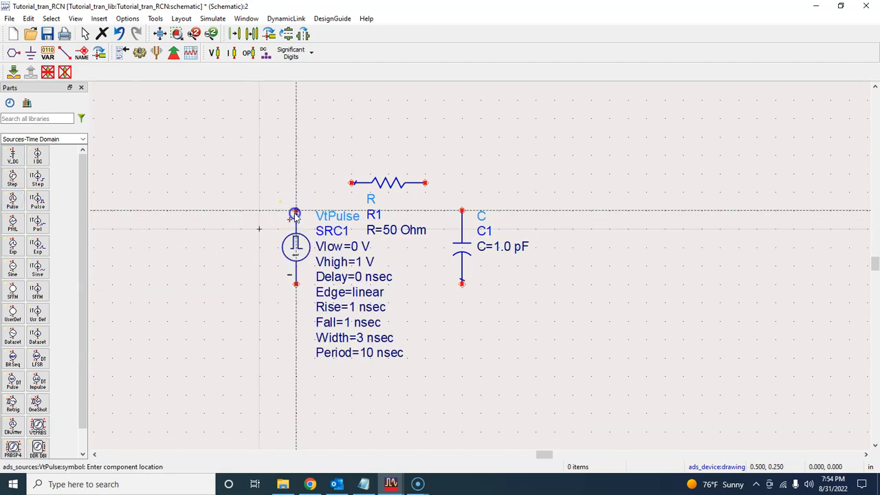
pyautogui.press('Escape')
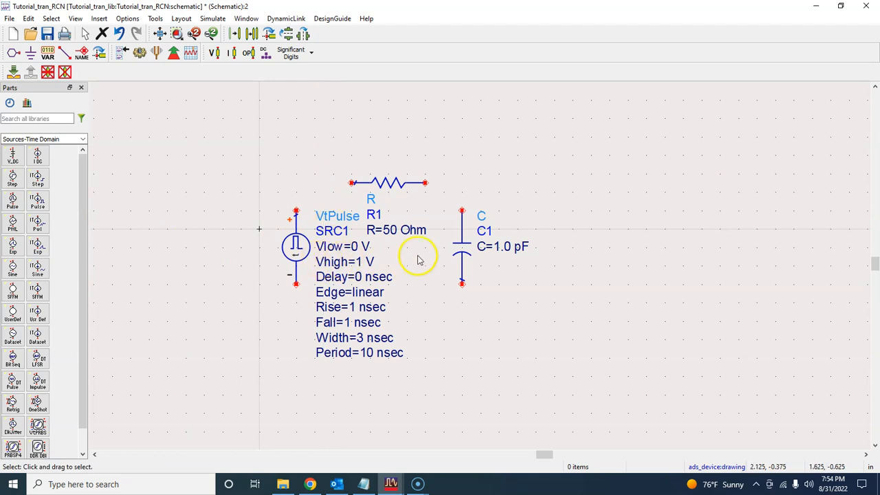
# Step: Shift the resistor slightly left and move the pulse source's parameter text to the left of its symbol
pyautogui.moveTo(403, 184); pyautogui.dragTo(389, 186)
pyautogui.click(436, 174)
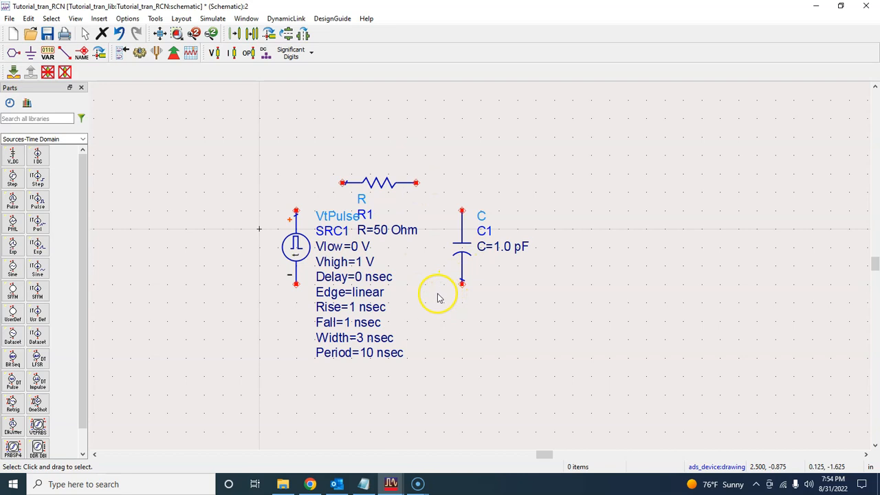
pyautogui.press('F5')
pyautogui.click(296, 246)
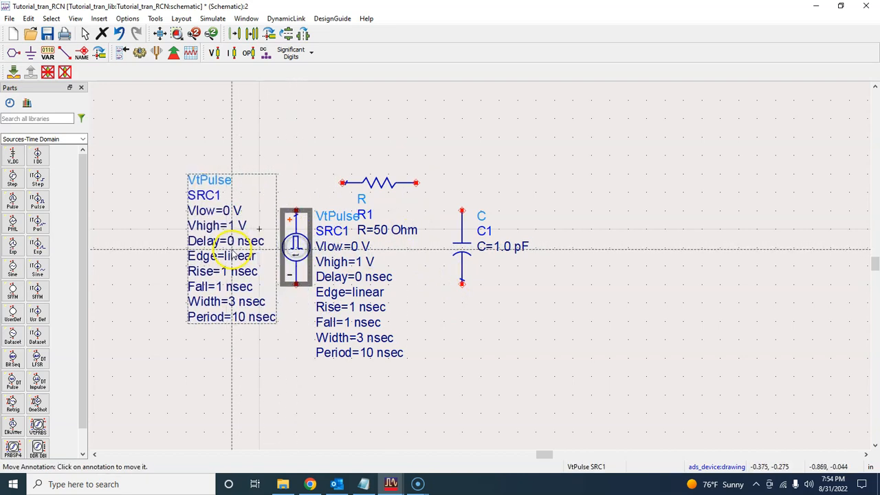
pyautogui.click(232, 255)
pyautogui.press('Escape')
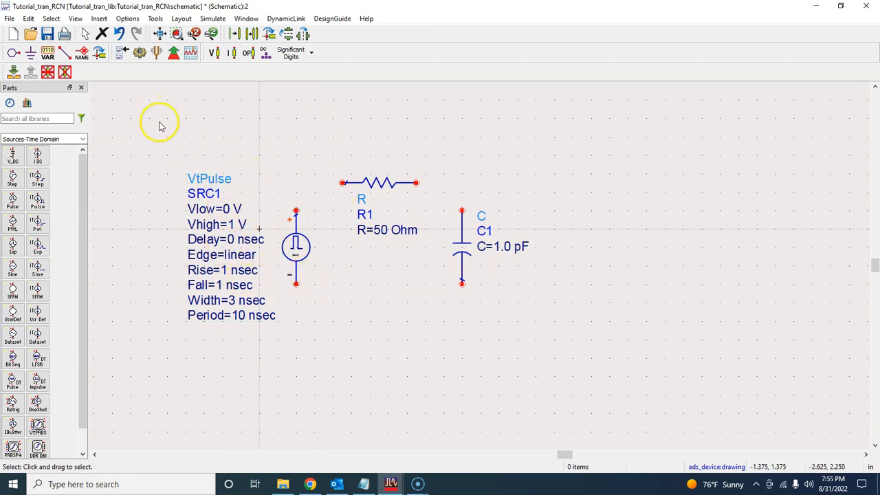
# Step: Wire the pulse source's positive terminal to the resistor's near end, and the resistor's other end to the capacitor's upper terminal
pyautogui.click(65, 53)
pyautogui.click(296, 212)
pyautogui.click(343, 183)
pyautogui.click(416, 182)
pyautogui.click(462, 209)
# Step: Wire the pulse source's negative terminal to the capacitor's lower terminal along a horizontal return line below both components
pyautogui.click(296, 285)
pyautogui.click(297, 302)
pyautogui.click(451, 302)
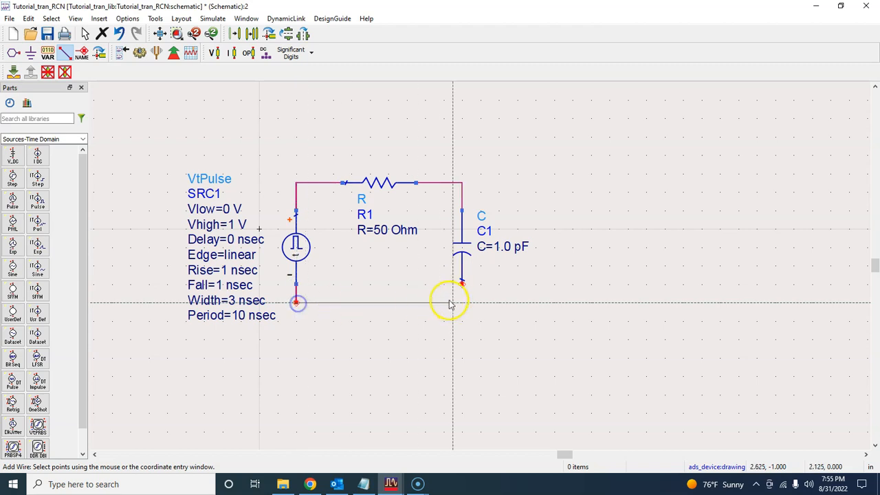
pyautogui.click(461, 302)
pyautogui.click(462, 284)
pyautogui.press('Escape')
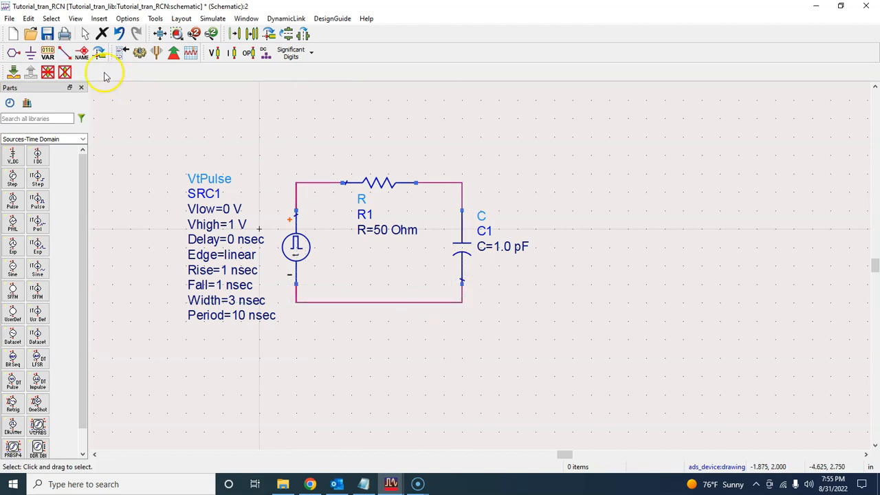
# Step: Place a ground symbol below the middle of the return wire and connect it to that wire
pyautogui.click(31, 53)
pyautogui.click(389, 325)
pyautogui.press('Escape')
pyautogui.click(65, 53)
pyautogui.click(387, 337)
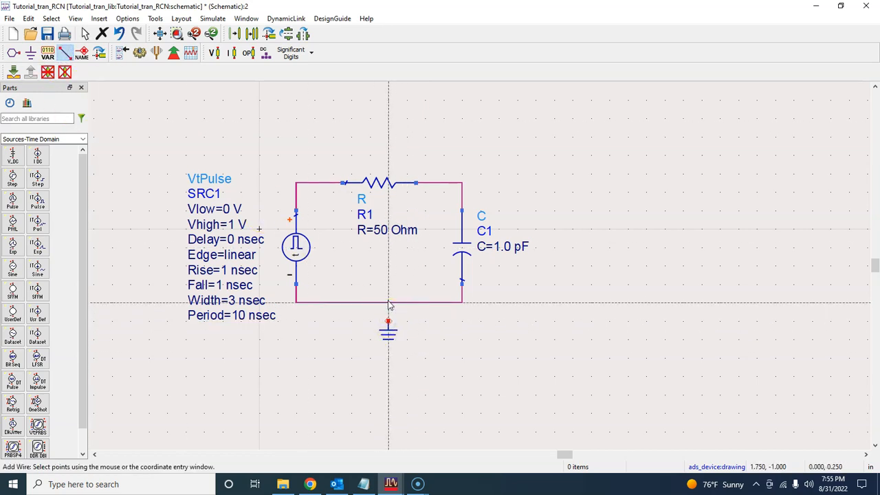
pyautogui.click(388, 304)
pyautogui.press('Escape')
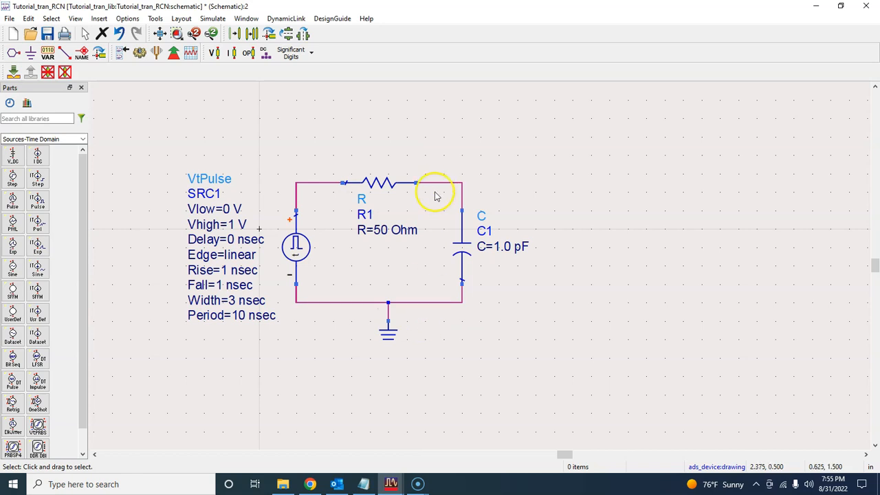
# Step: Label the wire between resistor and capacitor "out" and the wire between source and resistor "in"
pyautogui.click(82, 55)
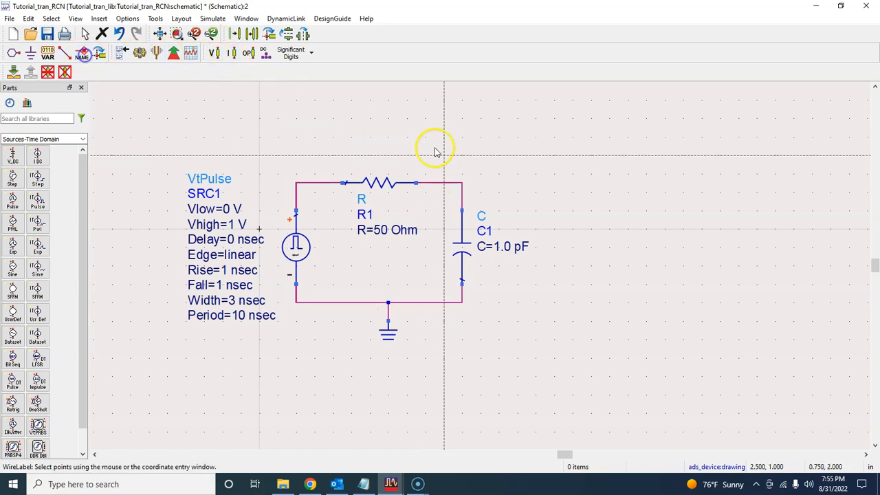
pyautogui.click(455, 182)
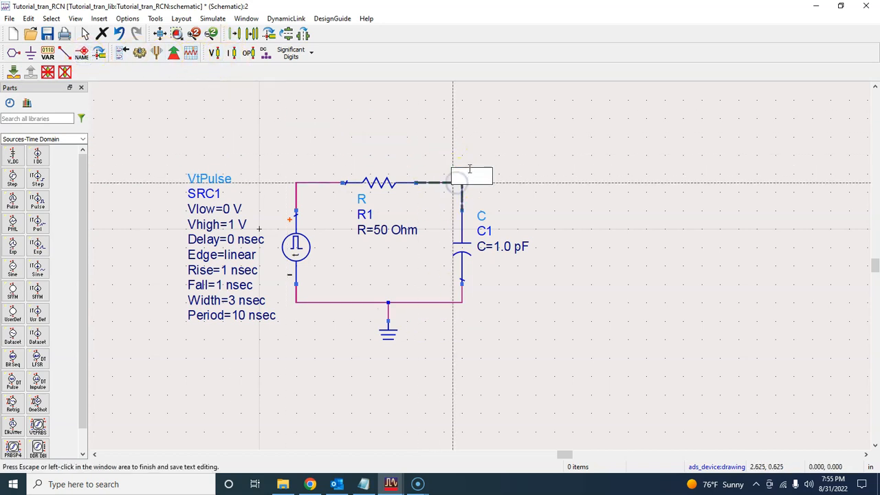
pyautogui.write('out')
pyautogui.press('Return')
pyautogui.click(318, 182)
pyautogui.write('in')
pyautogui.click(331, 141)
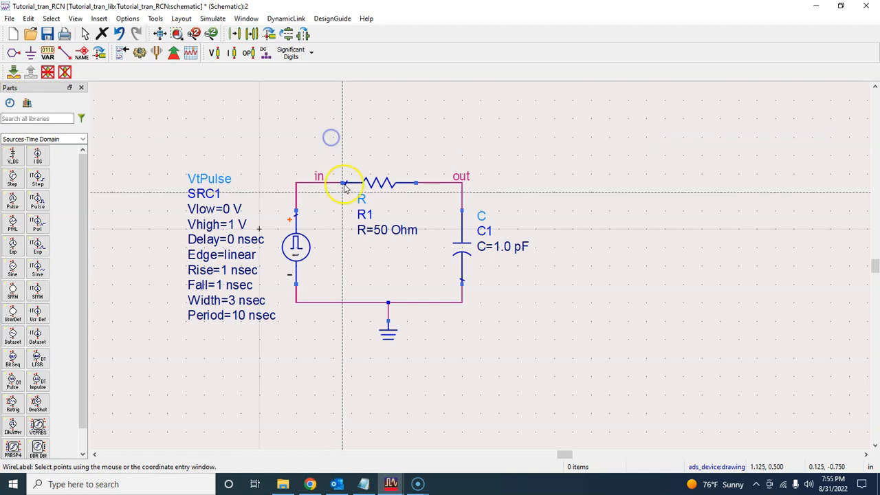
pyautogui.press('Escape')
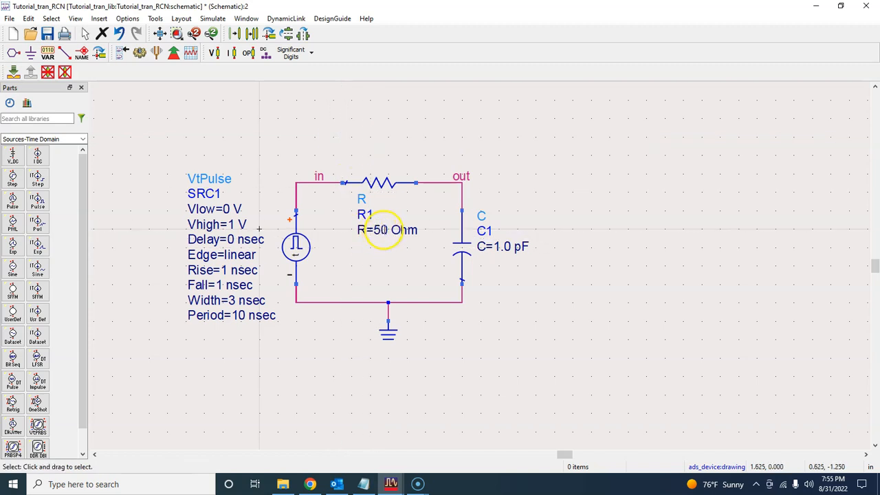
# Step: Set the resistor's value to 1 kOhm and the capacitor's value to 1 uF
pyautogui.doubleClick(382, 230)
pyautogui.write('1 ')
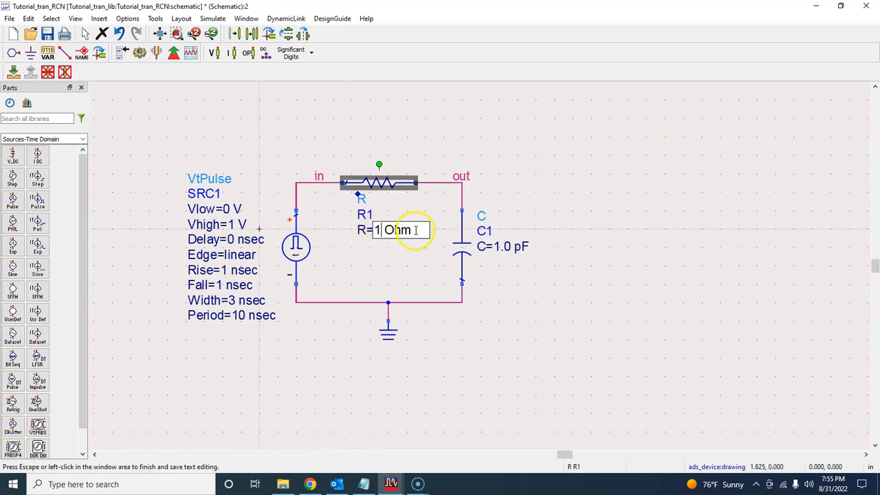
pyautogui.write('k')
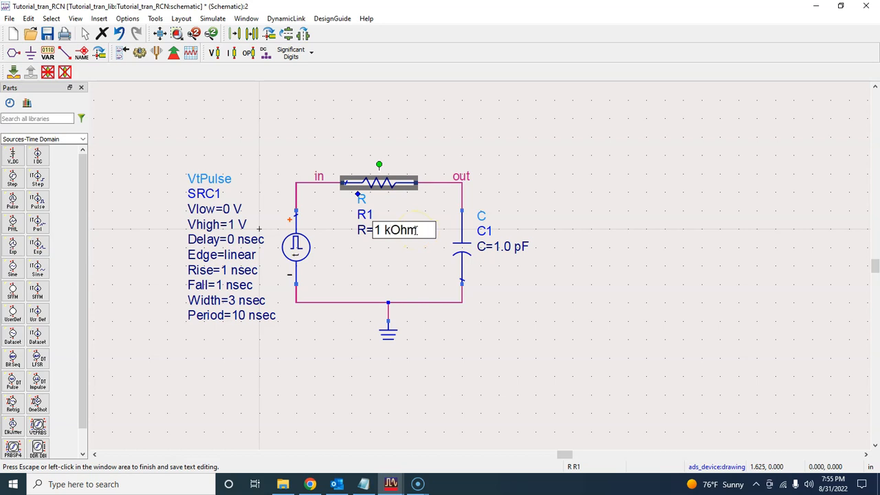
pyautogui.click(524, 282)
pyautogui.doubleClick(502, 247)
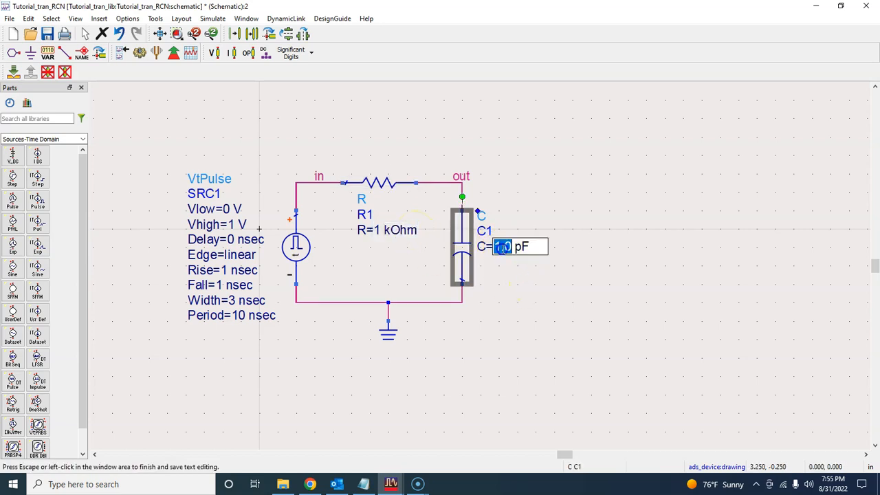
pyautogui.write('1')
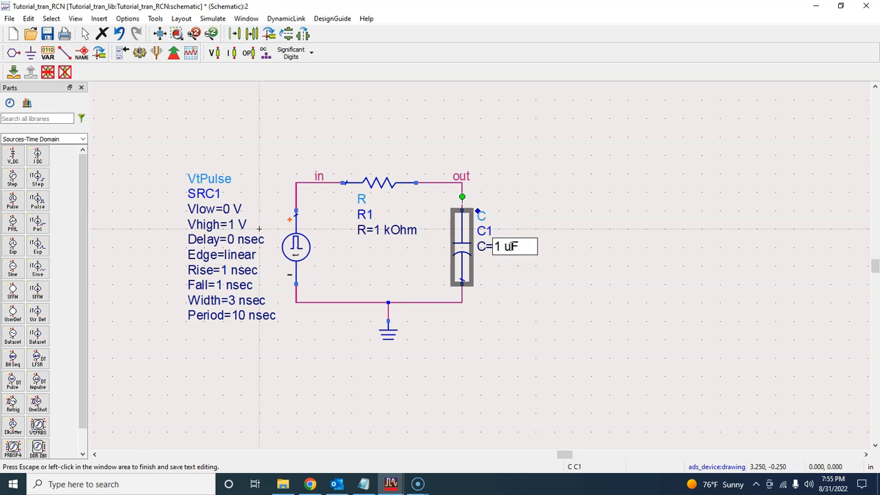
pyautogui.click(521, 293)
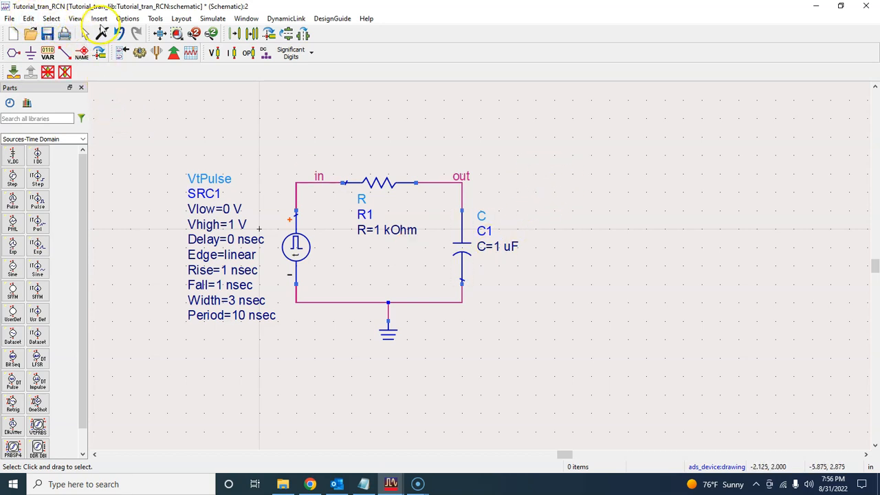
# Step: Add the text note "Time constant=RC=1ms" in the empty area above and to the right of the circuit
pyautogui.click(100, 19)
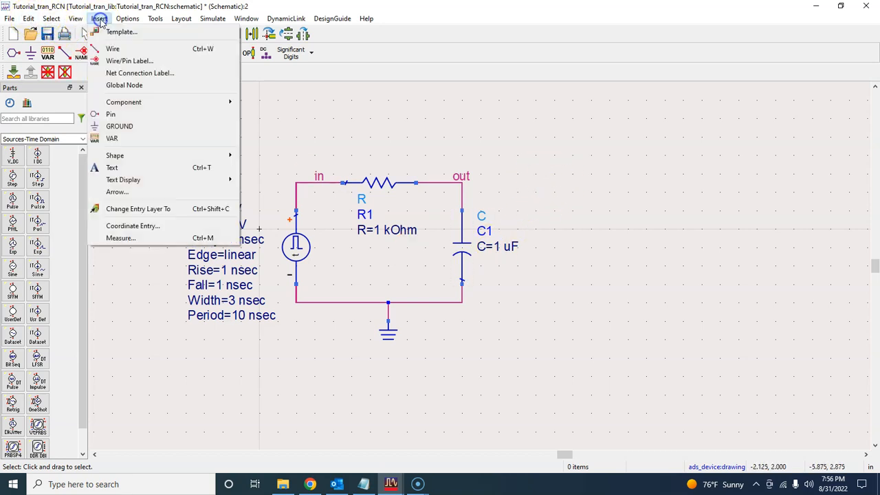
pyautogui.click(141, 167)
pyautogui.click(605, 121)
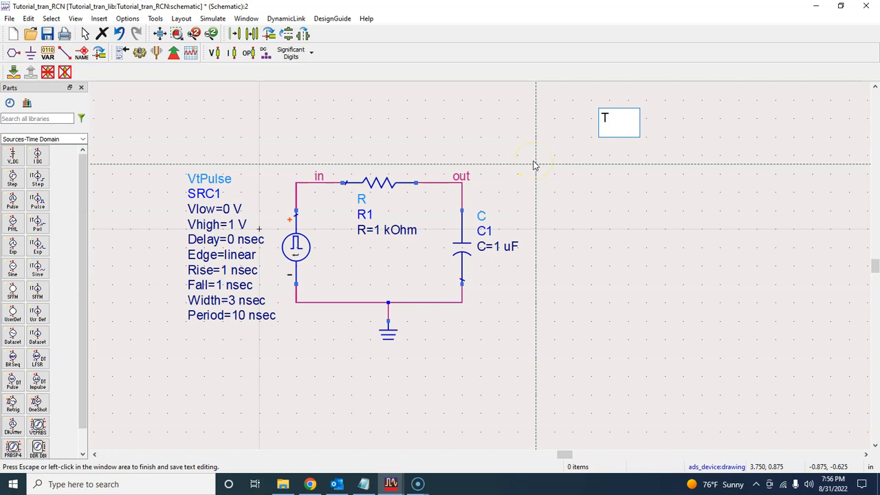
pyautogui.write('Time constant=RC=1ms')
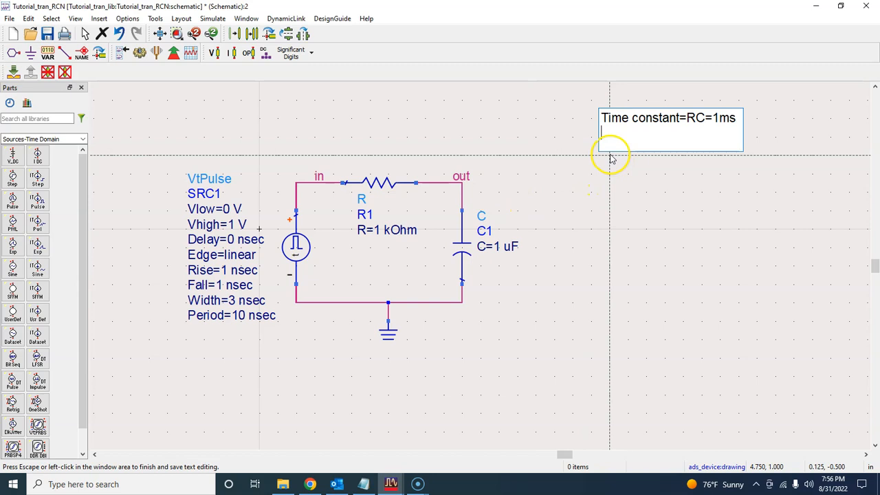
pyautogui.press('Return')
pyautogui.press('BackSpace')
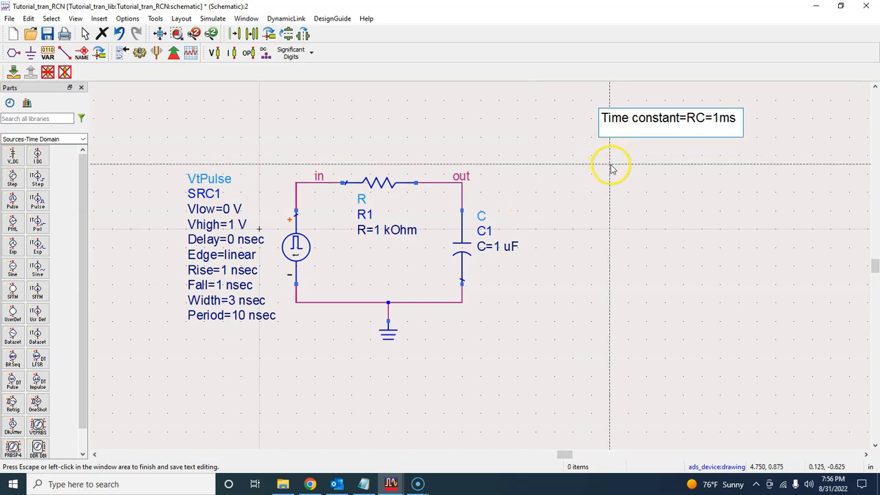
pyautogui.click(611, 165)
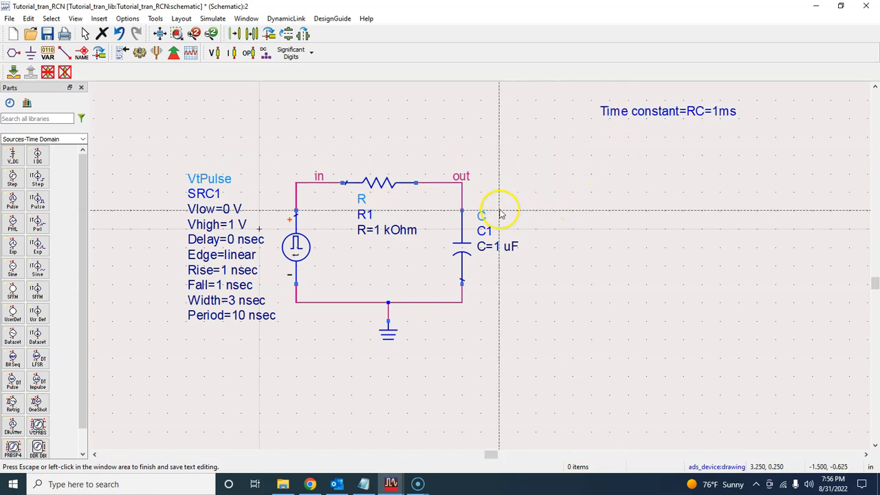
pyautogui.press('Escape')
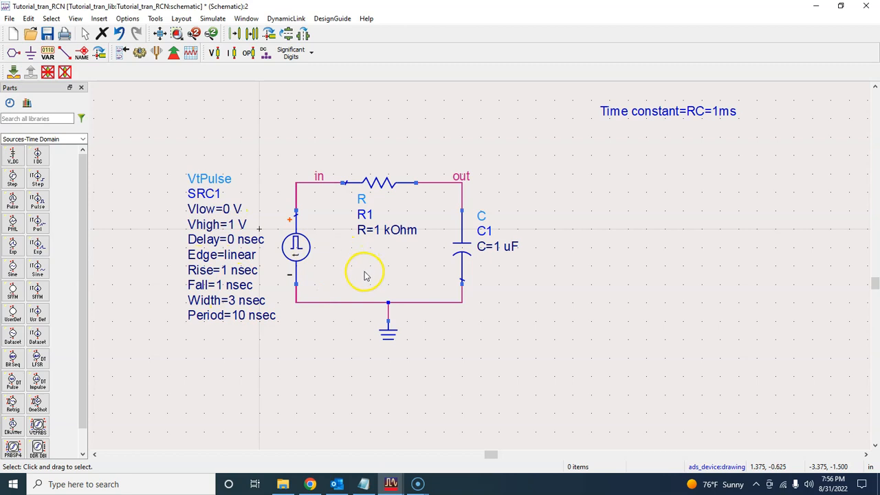
# Step: Switch to Chrome, examine the square pulse parameter diagram in the LTspice tutorial video, and return to the ADS schematic
pyautogui.click(311, 484)
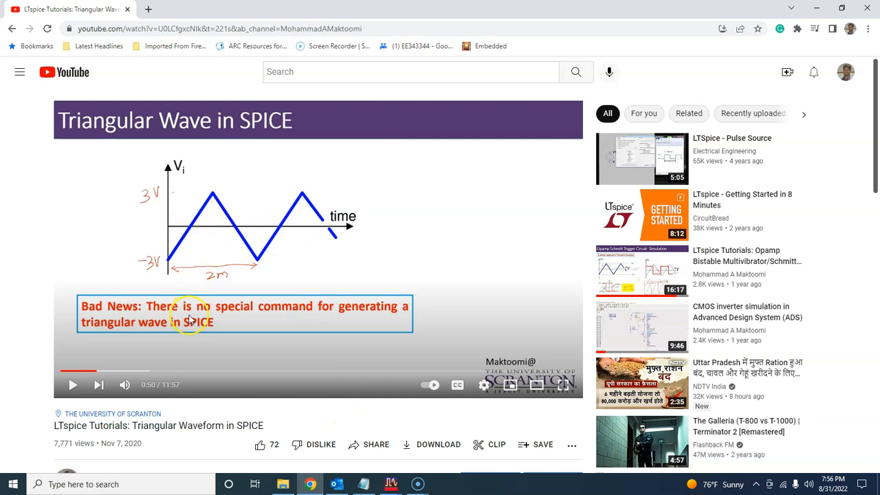
pyautogui.moveTo(69, 372); pyautogui.dragTo(104, 371)
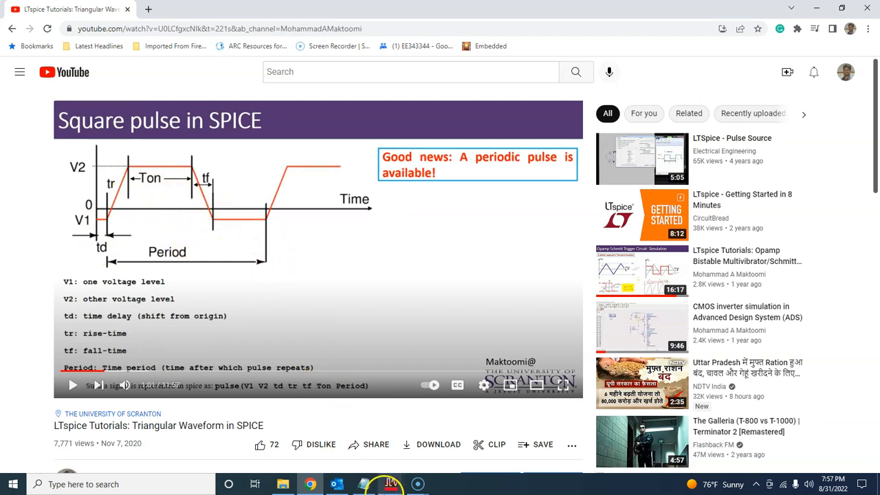
pyautogui.click(391, 484)
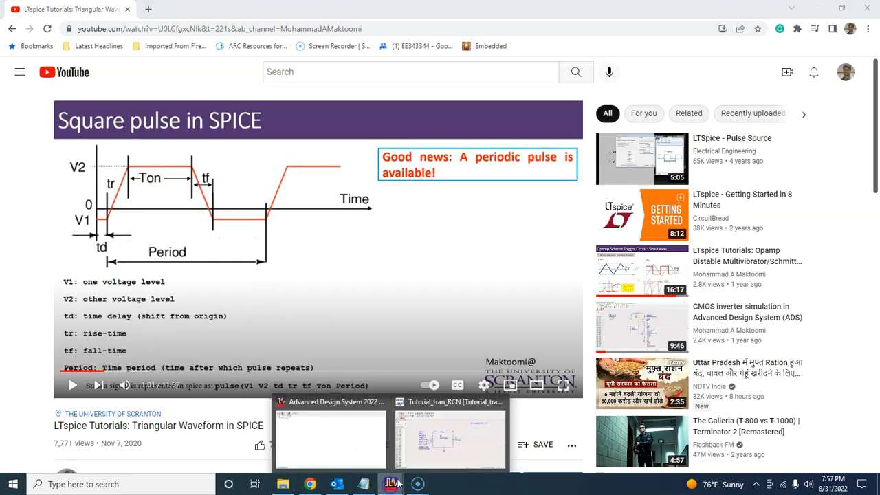
pyautogui.click(434, 457)
pyautogui.click(310, 484)
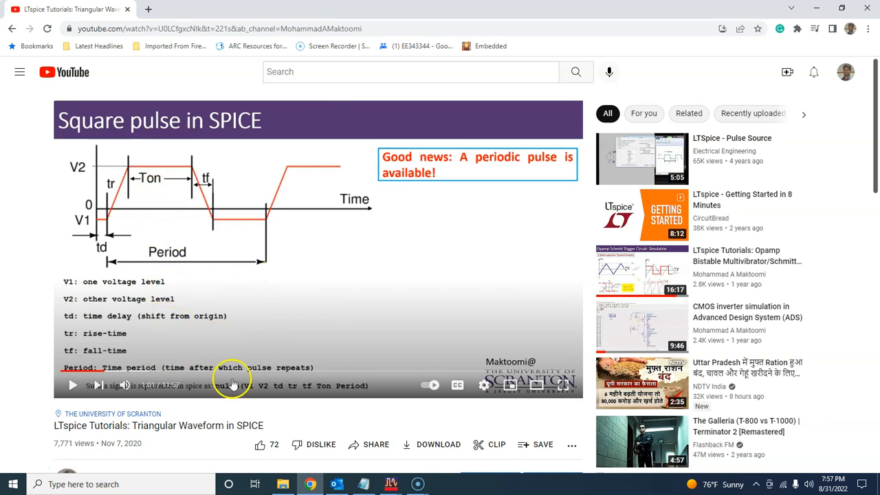
pyautogui.click(392, 485)
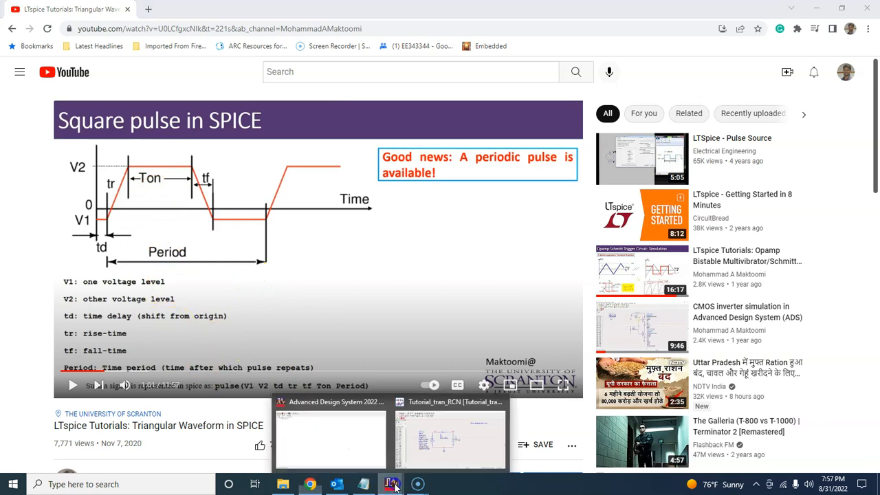
pyautogui.click(421, 444)
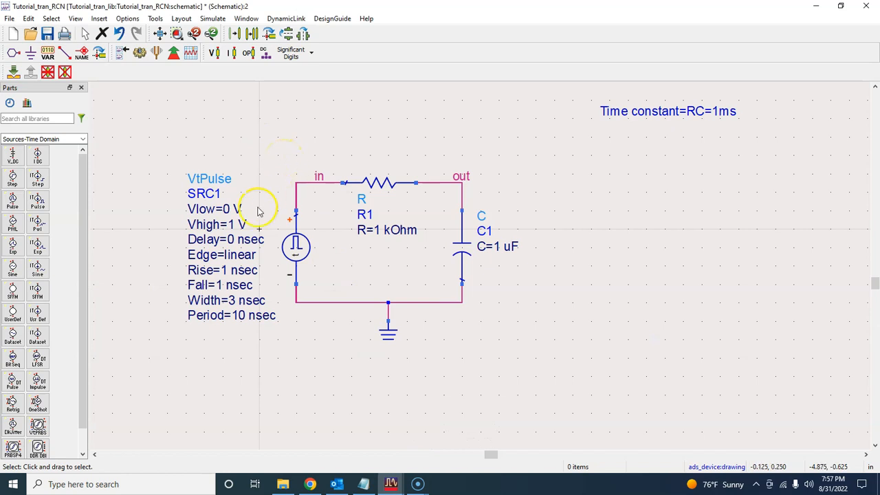
# Step: Set the pulse source's high voltage level (Vhigh) to 5 V
pyautogui.doubleClick(232, 225)
pyautogui.write('5')
pyautogui.click(269, 363)
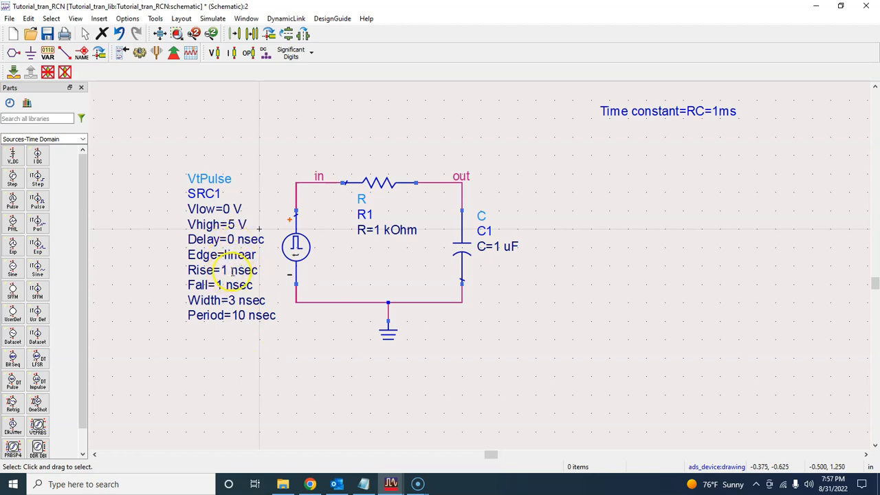
# Step: Set both the rise time and the fall time of the pulse source to 1 usec
pyautogui.doubleClick(232, 270)
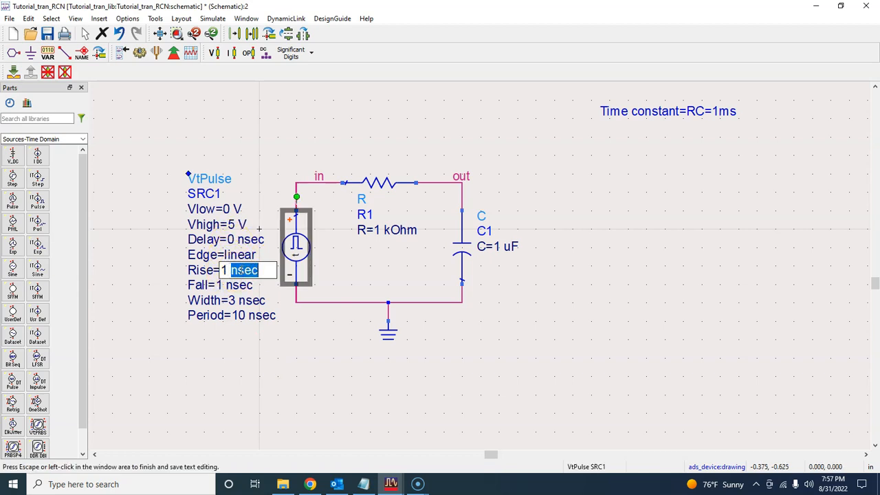
pyautogui.write('u')
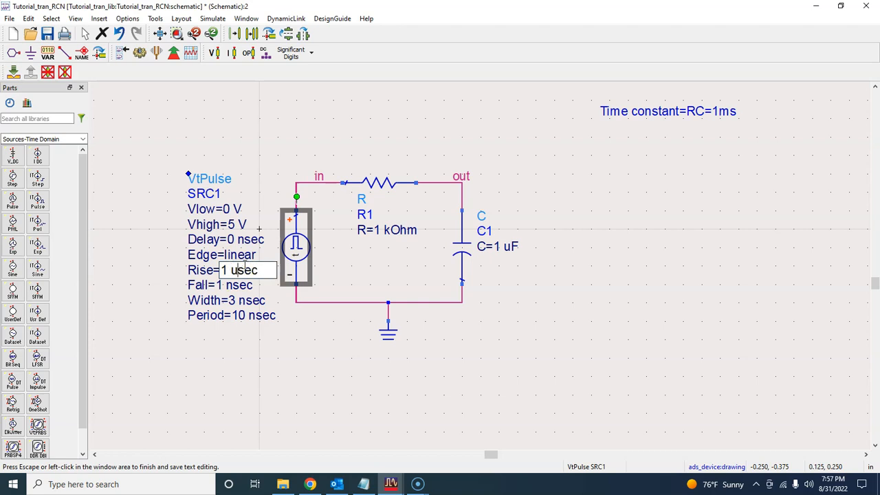
pyautogui.click(231, 284)
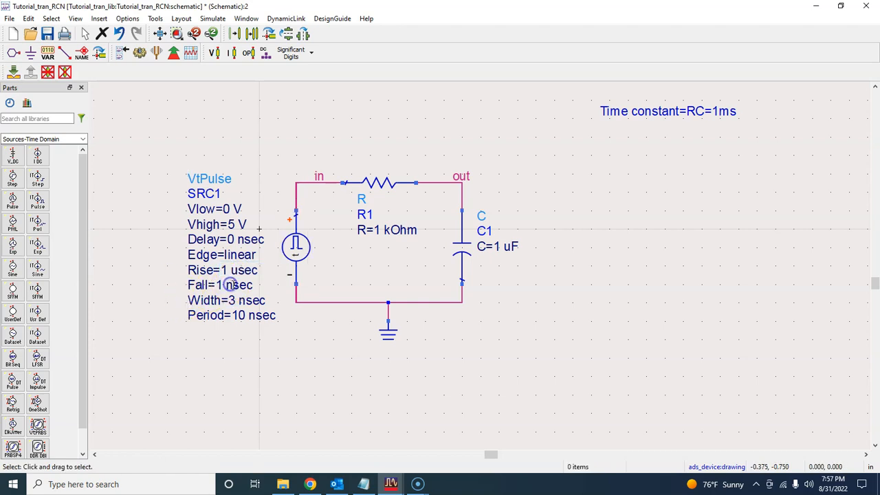
pyautogui.doubleClick(233, 285)
pyautogui.click(234, 286)
pyautogui.press('BackSpace')
pyautogui.write('u')
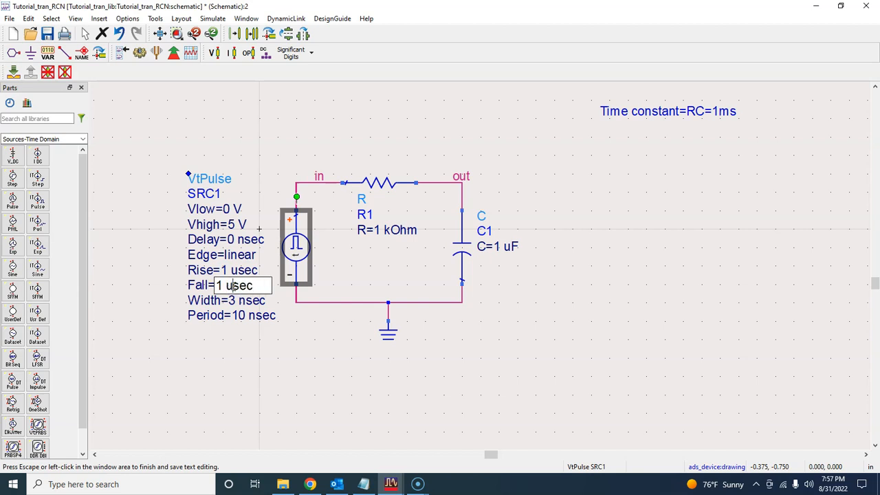
pyautogui.click(232, 350)
# Step: Set the pulse source's width to 5 msec
pyautogui.doubleClick(280, 300)
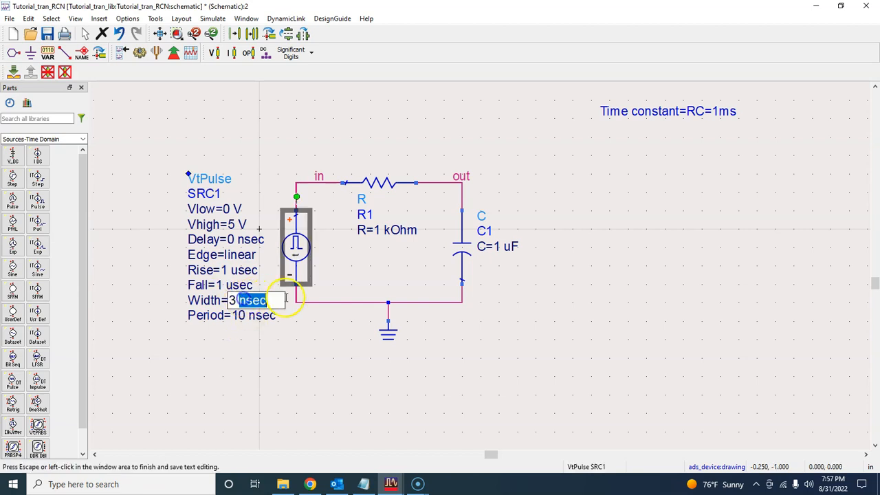
pyautogui.click(235, 301)
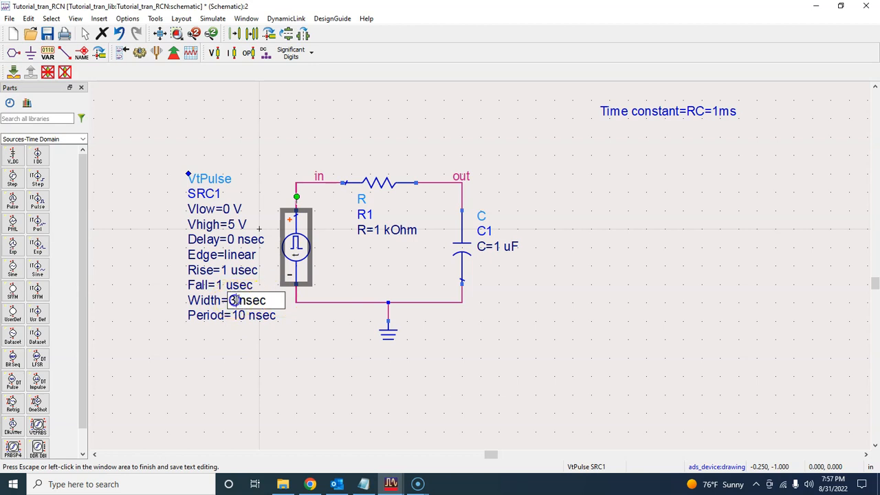
pyautogui.press('BackSpace')
pyautogui.write('5')
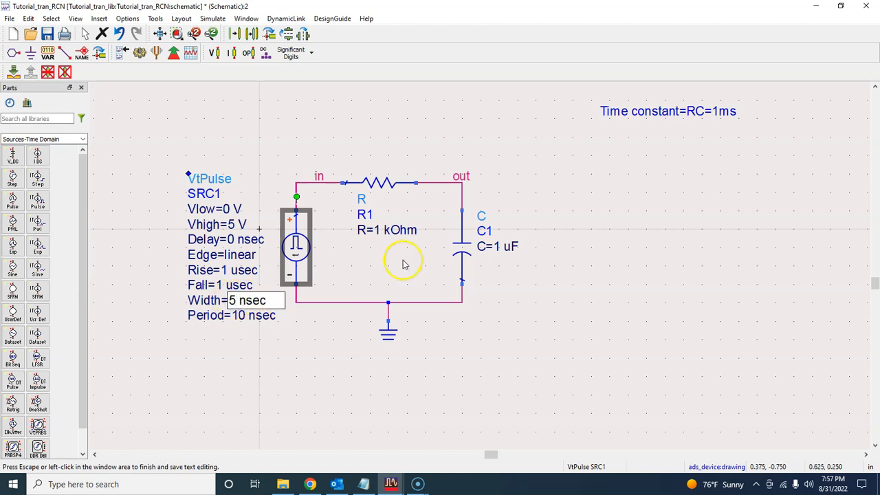
pyautogui.click(248, 301)
pyautogui.press('BackSpace')
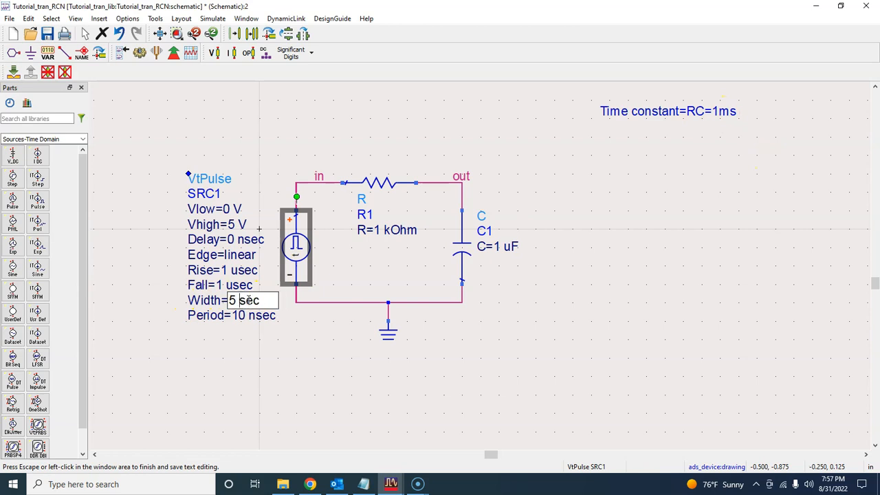
pyautogui.write('m')
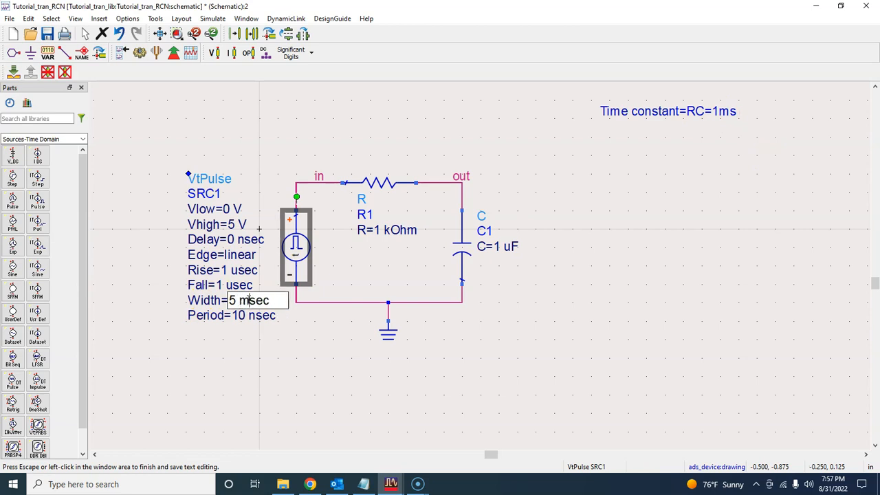
pyautogui.click(304, 362)
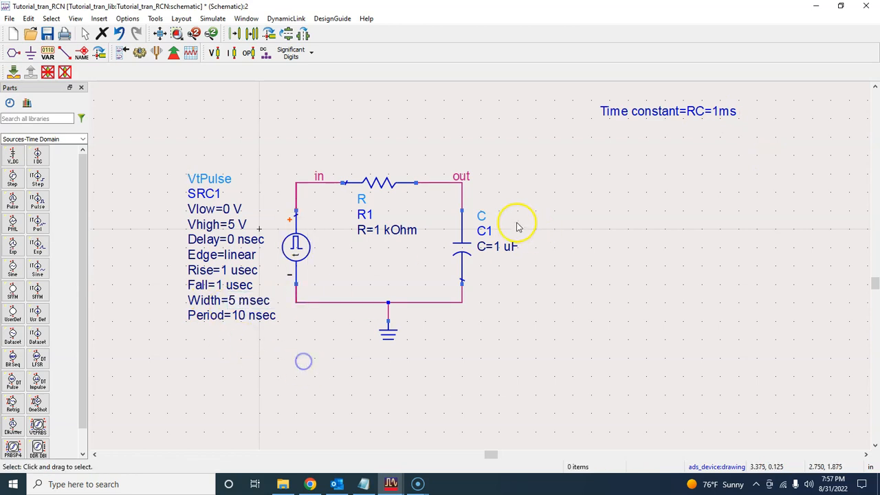
# Step: Set the pulse source's period to 10 msec
pyautogui.doubleClick(252, 316)
pyautogui.click(253, 316)
pyautogui.press('BackSpace')
pyautogui.write('m')
pyautogui.click(290, 366)
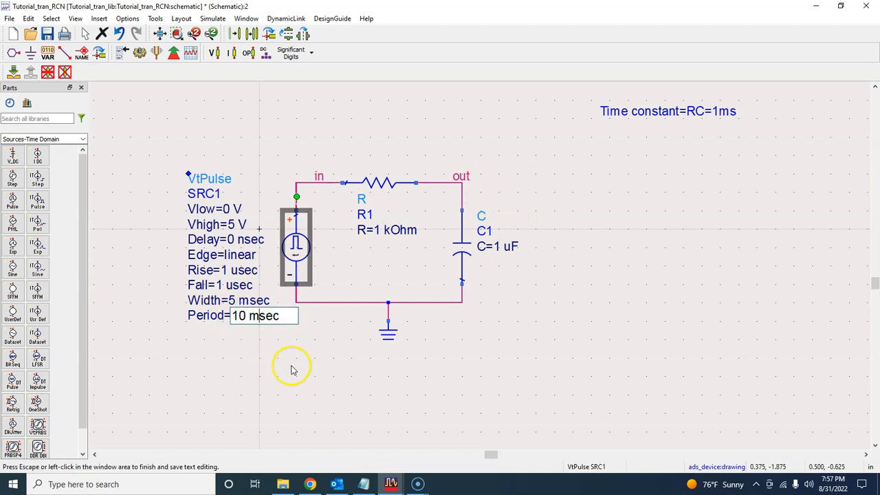
pyautogui.click(283, 98)
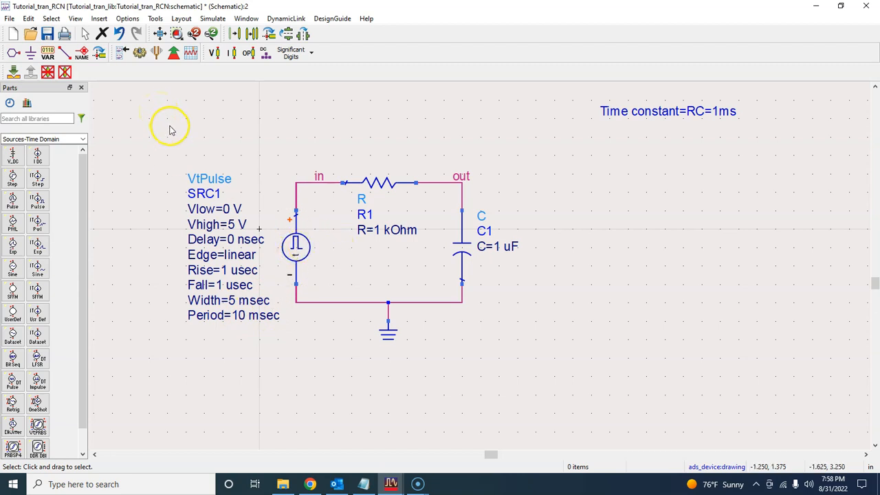
# Step: Place a transient simulation controller from the Simulation-Transient palette beneath the time constant note
pyautogui.click(82, 139)
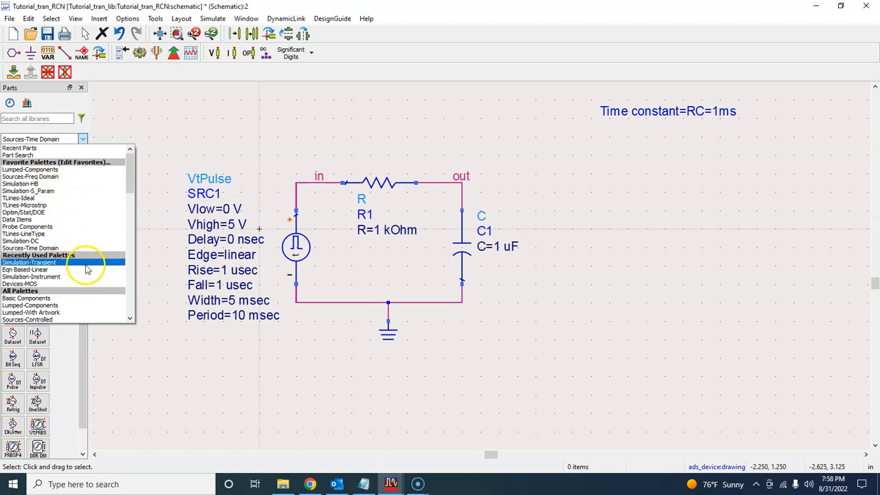
pyautogui.click(86, 263)
pyautogui.click(13, 156)
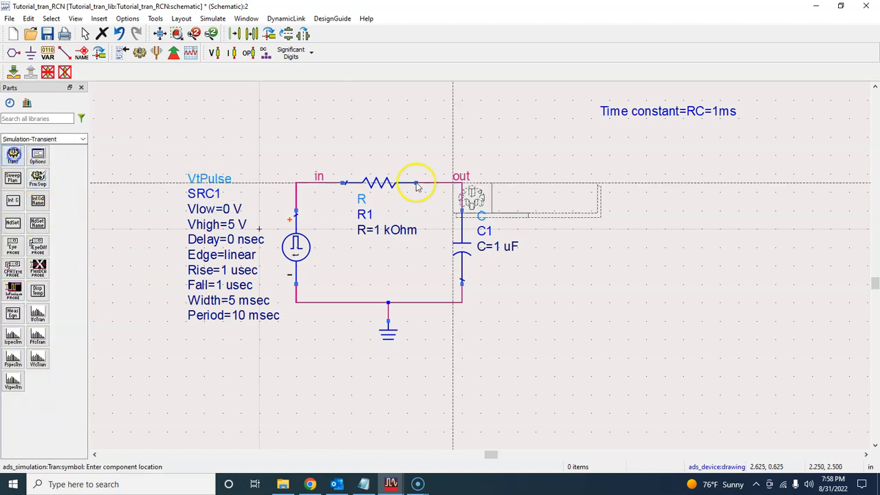
pyautogui.click(594, 141)
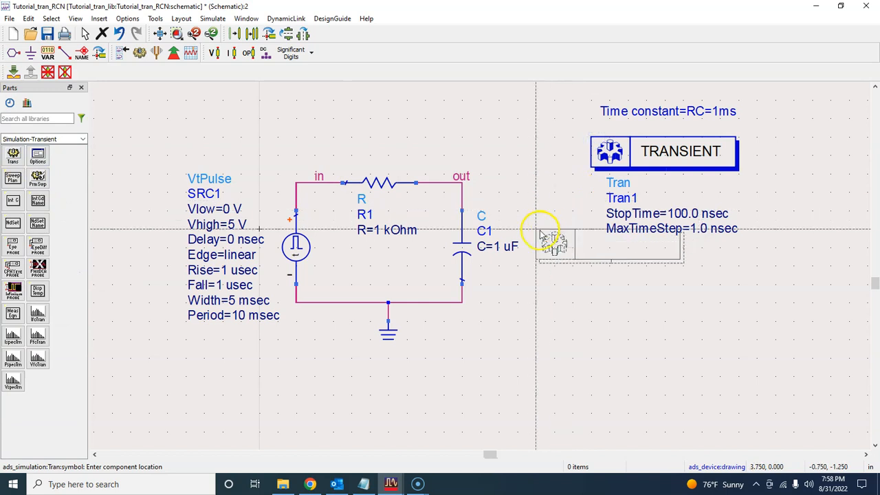
pyautogui.press('Escape')
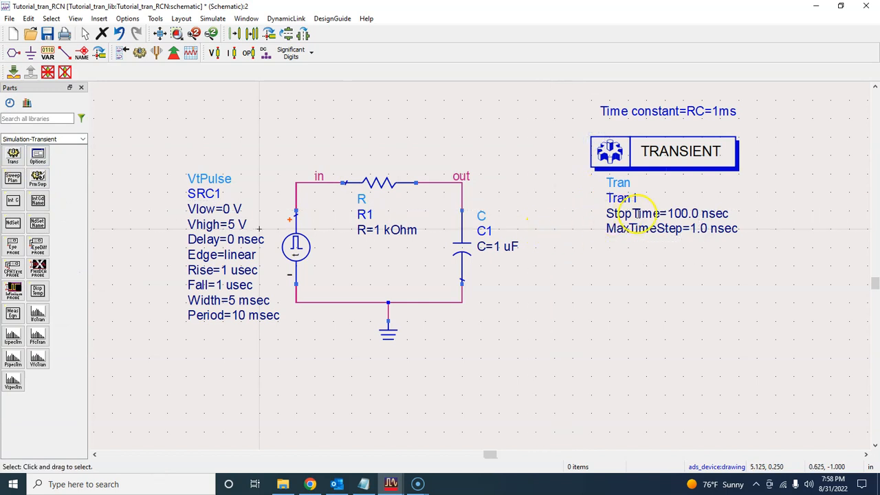
# Step: Set the transient controller's StopTime to 20 msec
pyautogui.click(690, 213)
pyautogui.click(688, 272)
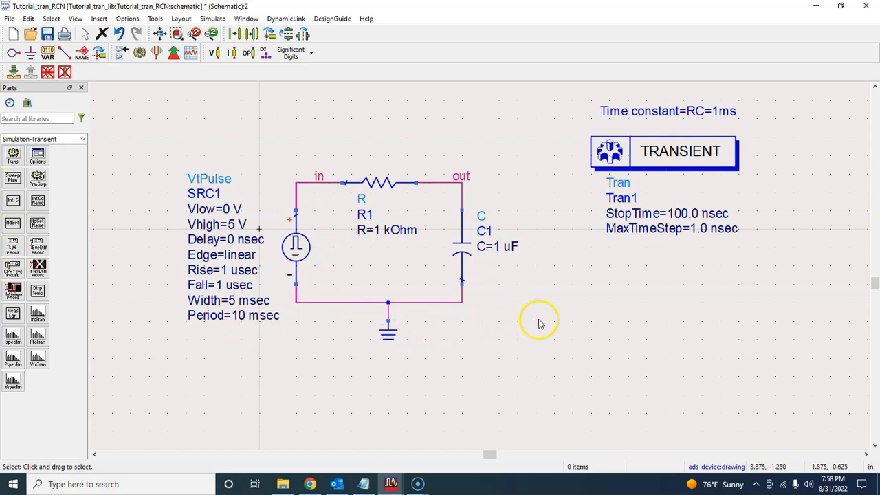
pyautogui.doubleClick(691, 213)
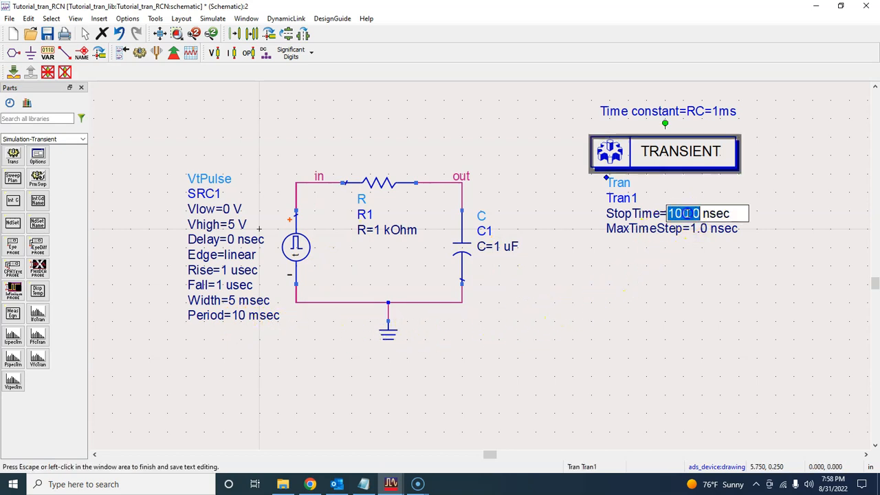
pyautogui.write('20')
pyautogui.press('BackSpace')
pyautogui.write('m')
pyautogui.click(695, 279)
pyautogui.click(650, 289)
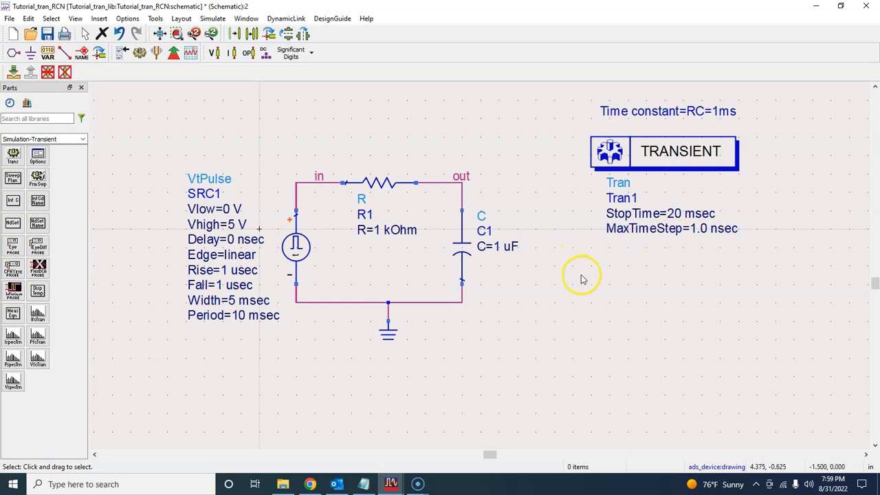
# Step: Set the transient controller's MaxTimeStep to 10 usec
pyautogui.doubleClick(719, 228)
pyautogui.click(717, 228)
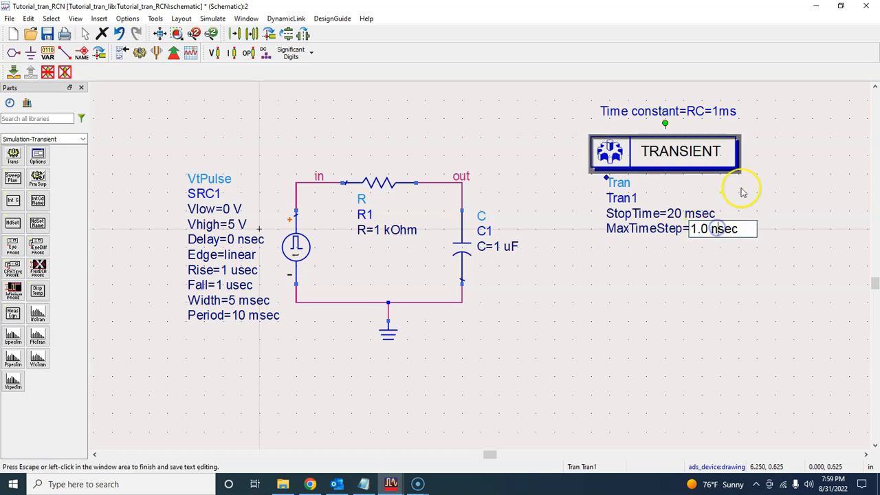
pyautogui.press('BackSpace')
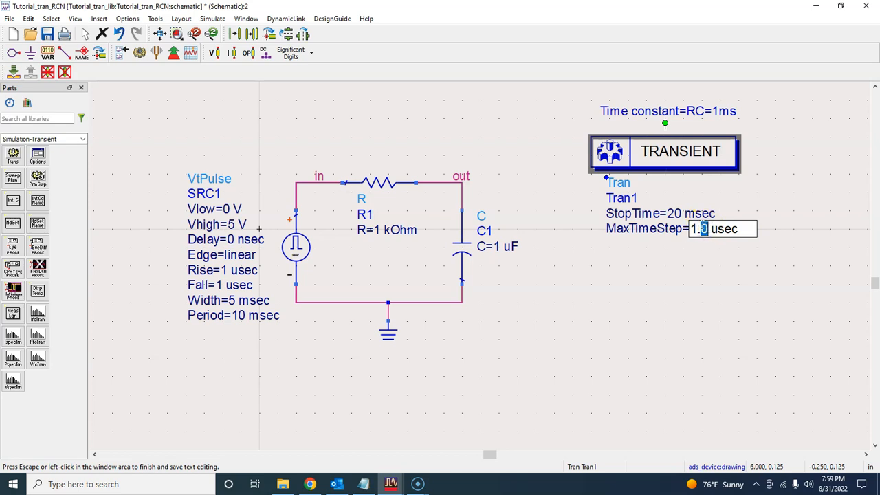
pyautogui.press('BackSpace')
pyautogui.click(702, 299)
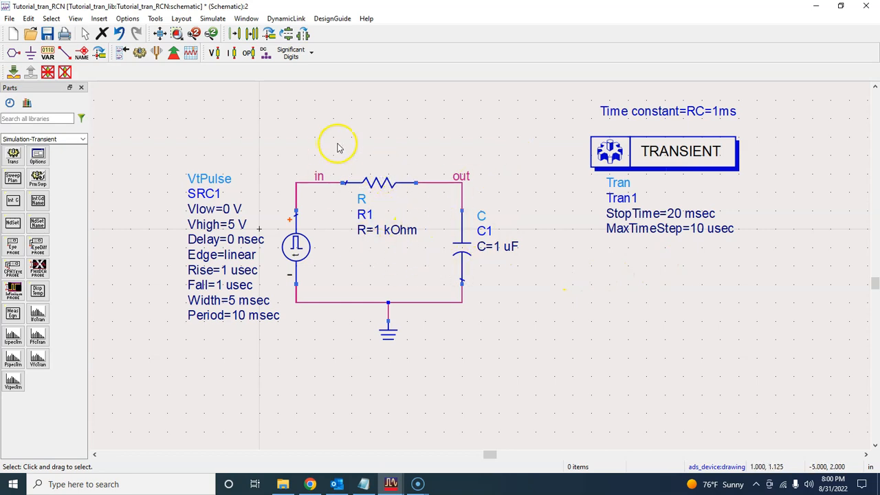
# Step: Move the transient controller down and closer to the capacitor, and save the schematic
pyautogui.click(47, 33)
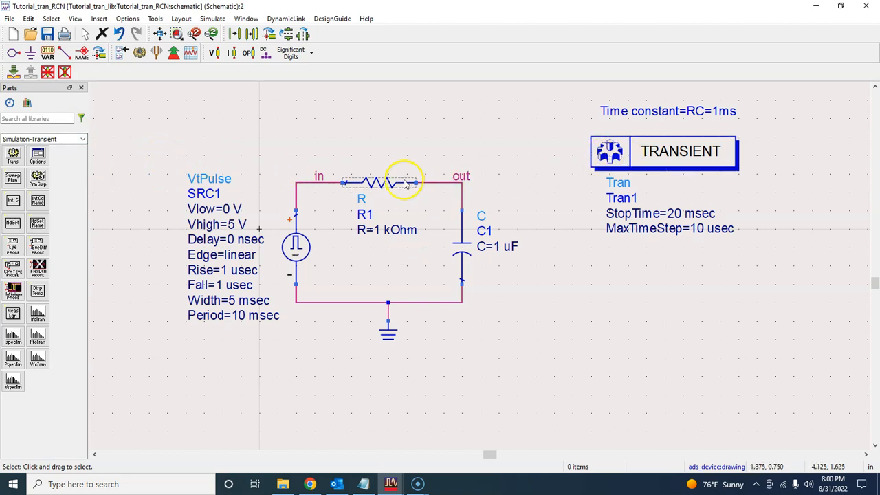
pyautogui.moveTo(598, 141); pyautogui.dragTo(563, 178)
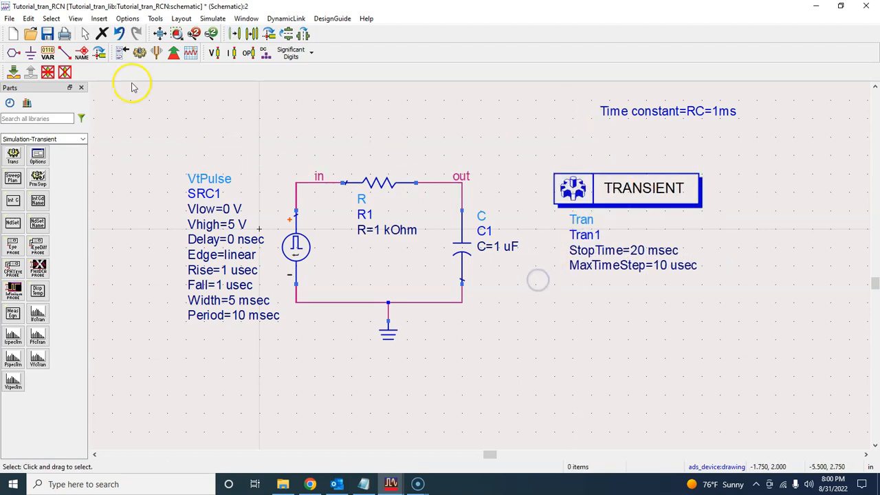
pyautogui.click(47, 35)
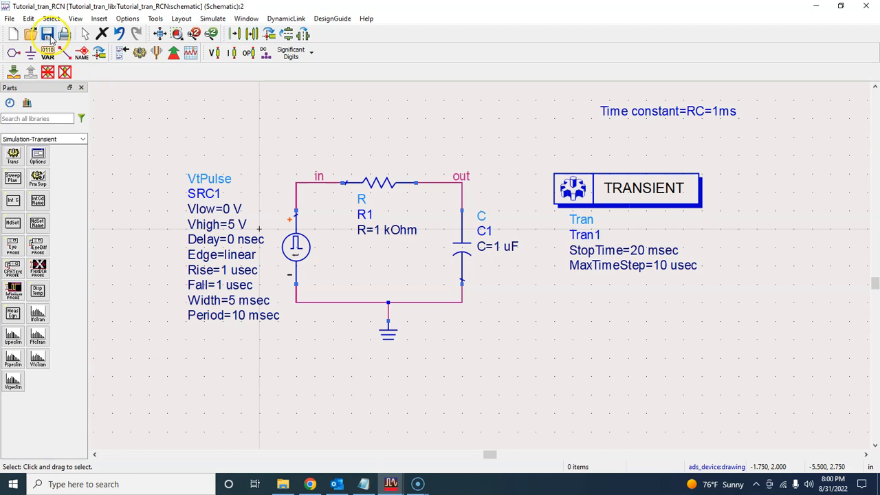
# Step: Run the transient simulation and add a rectangular plot of the "in" voltage to the upper part of the data display page
pyautogui.click(140, 54)
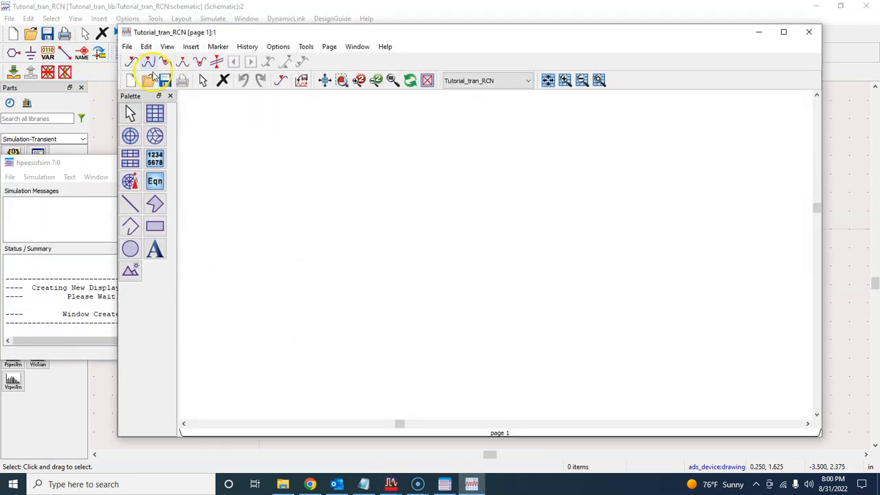
pyautogui.moveTo(198, 32); pyautogui.dragTo(255, 22)
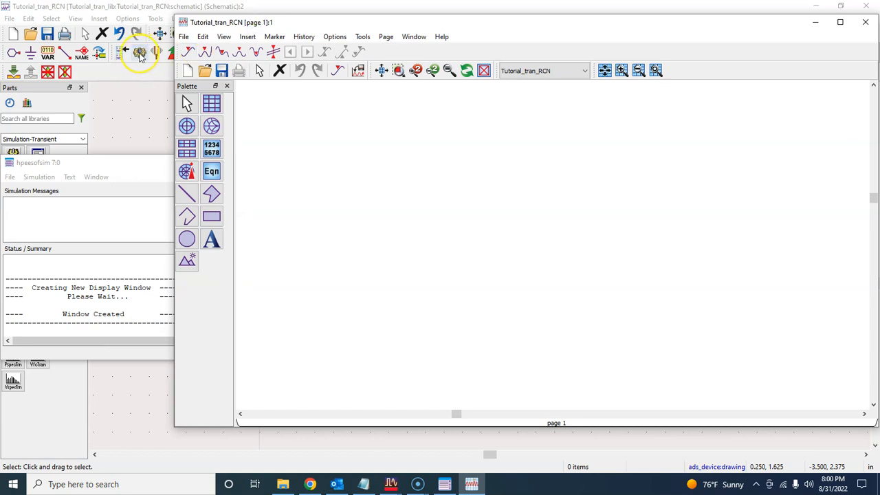
pyautogui.click(211, 103)
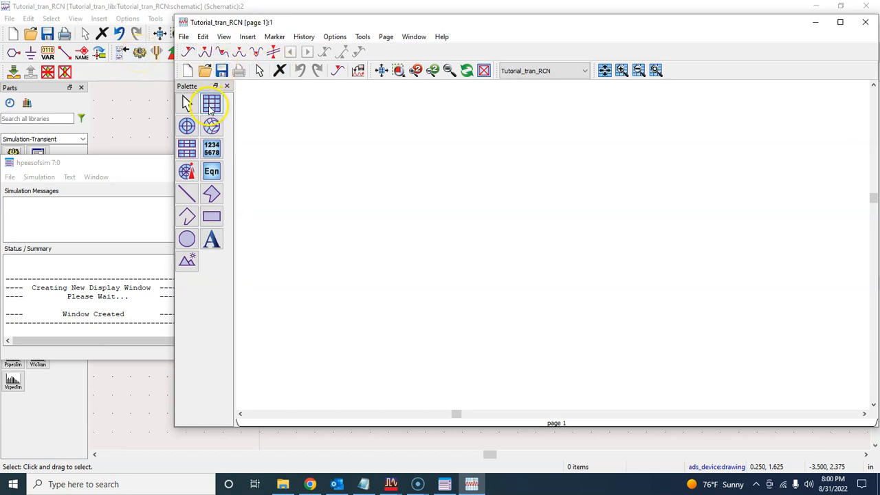
pyautogui.click(445, 96)
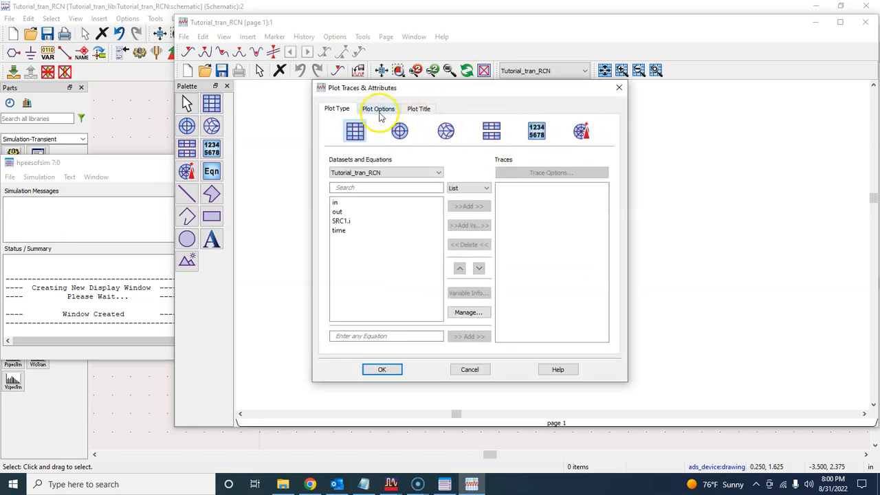
pyautogui.click(348, 202)
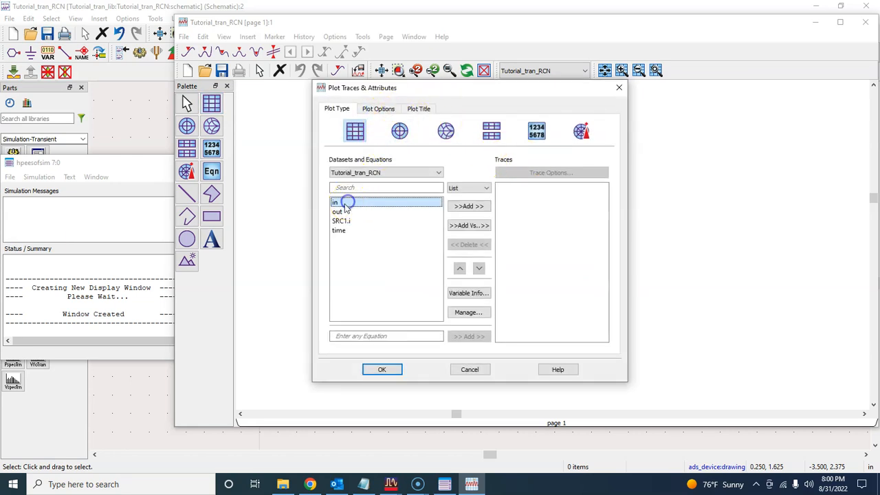
pyautogui.click(463, 209)
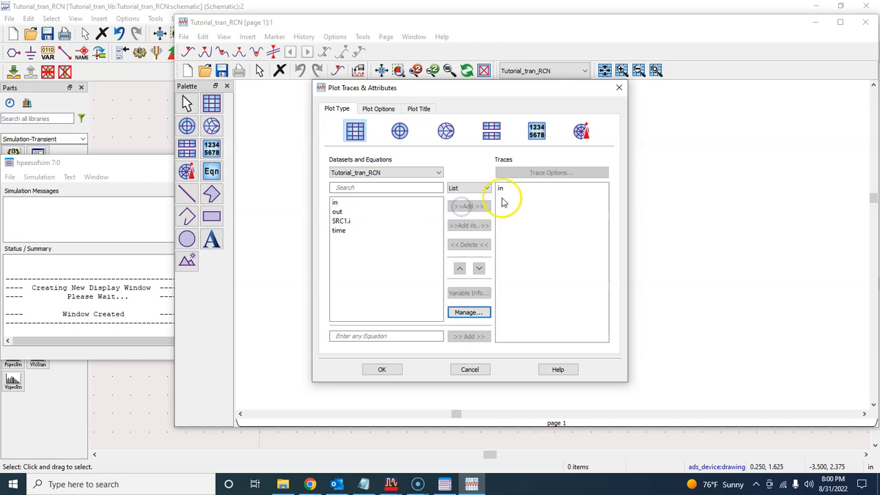
pyautogui.click(382, 369)
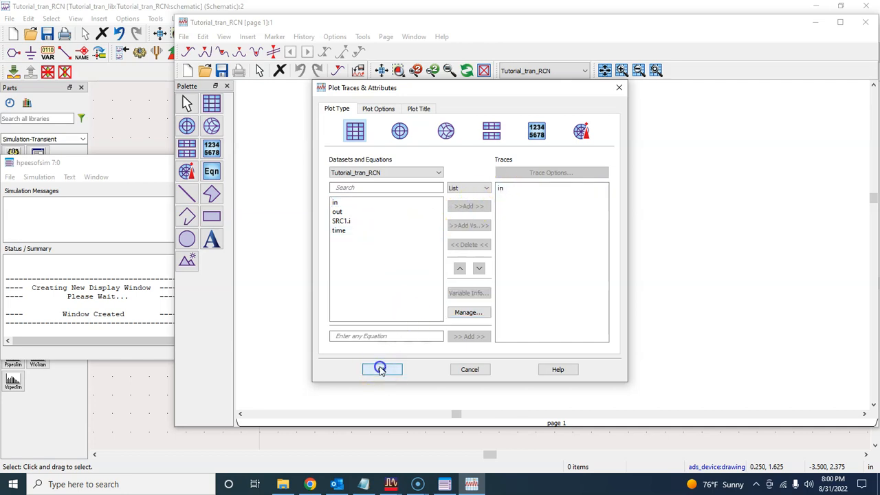
# Step: Add a second rectangular plot showing the "out" voltage directly below the input plot
pyautogui.click(212, 103)
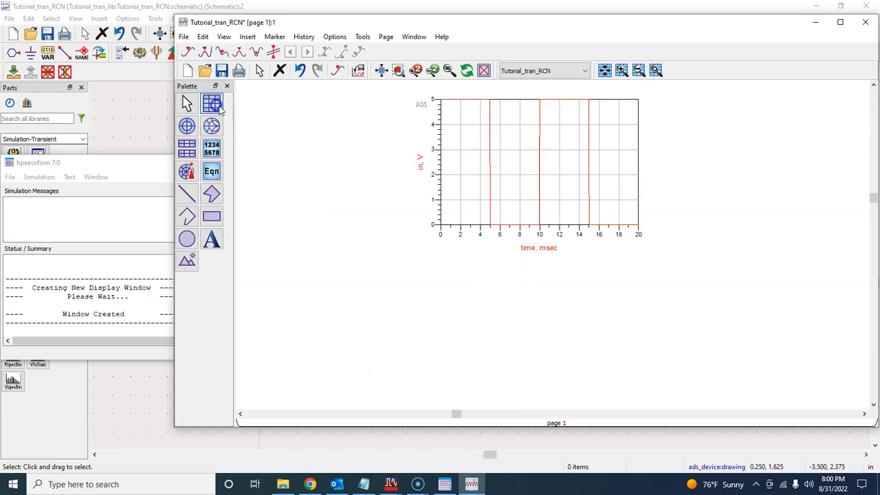
pyautogui.click(440, 252)
pyautogui.click(338, 213)
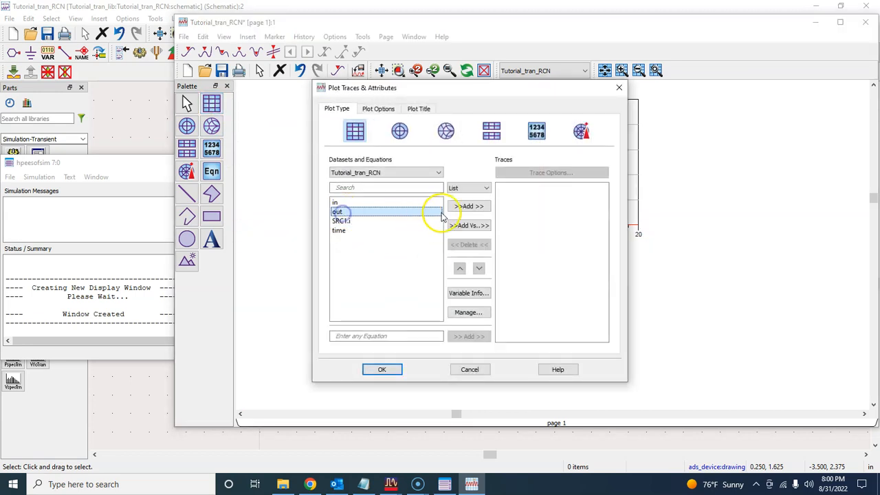
pyautogui.click(467, 205)
pyautogui.click(382, 369)
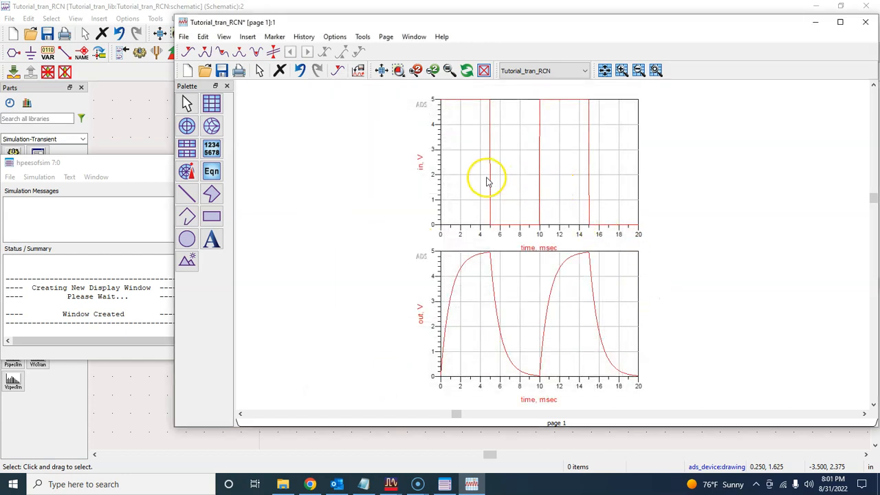
# Step: Maximize the data display, check the pulse source settings in the schematic, and return to the waveform plots
pyautogui.doubleClick(462, 22)
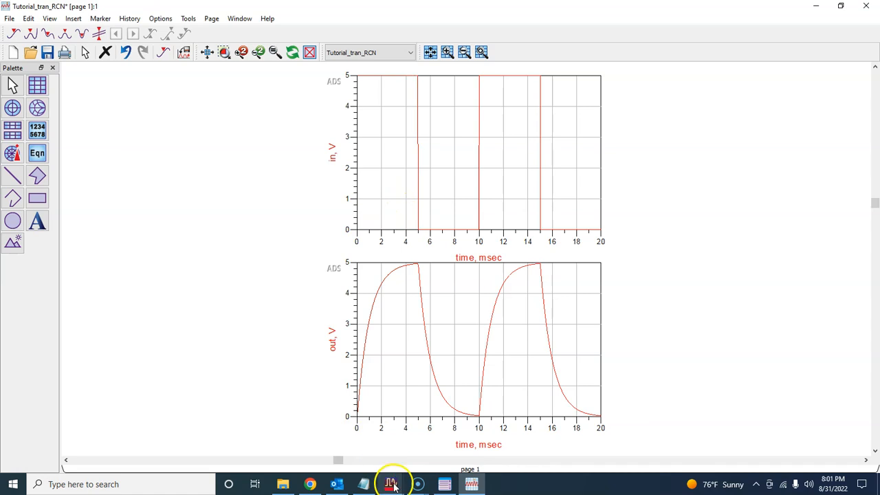
pyautogui.moveTo(391, 483)
pyautogui.click(419, 445)
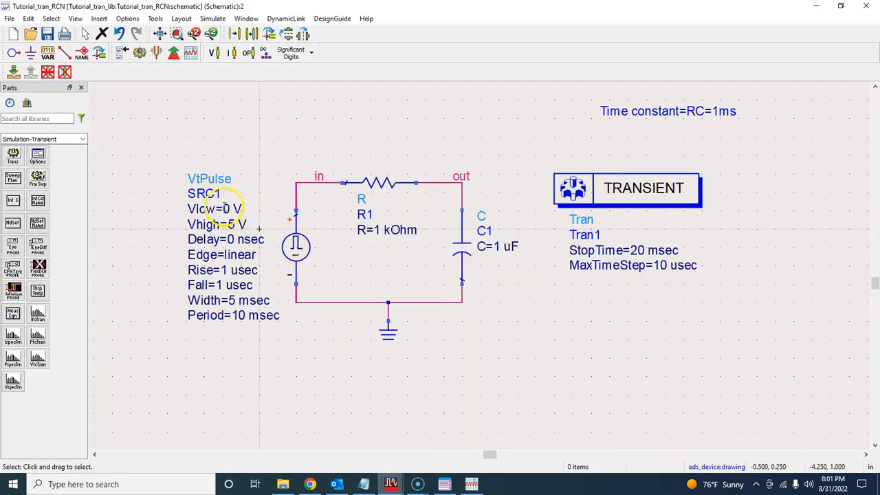
pyautogui.click(816, 5)
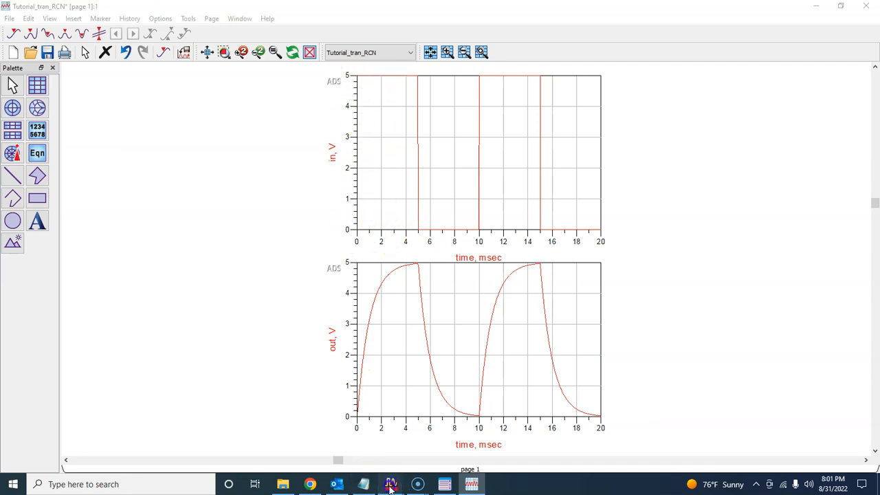
# Step: Review the pulse source settings in the schematic and compare them with the plotted input waveform
pyautogui.moveTo(391, 484)
pyautogui.click(366, 452)
pyautogui.moveTo(391, 483)
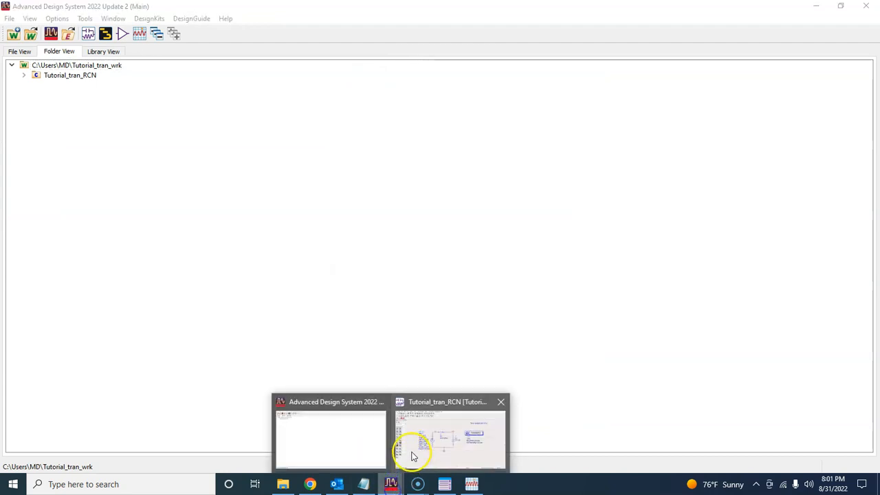
pyautogui.click(413, 453)
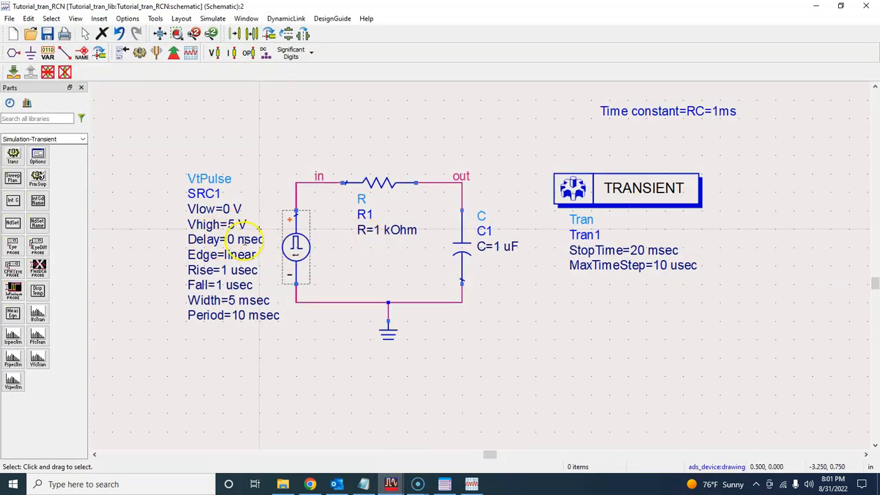
pyautogui.click(816, 5)
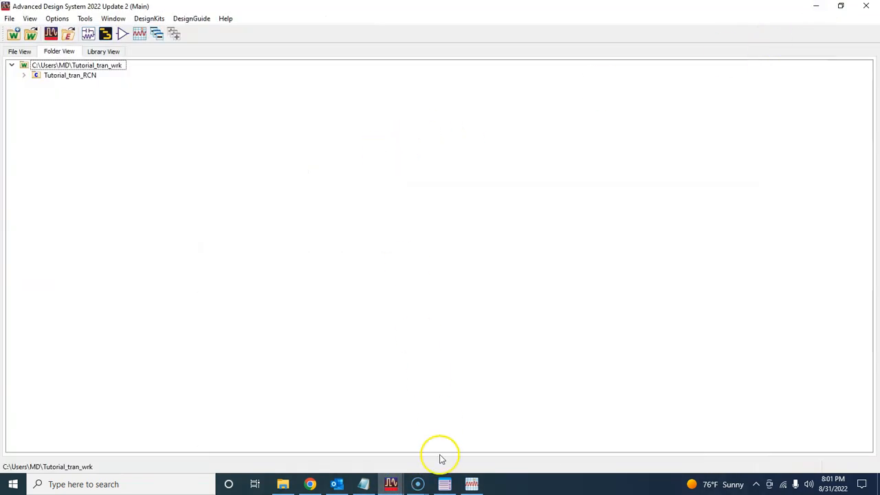
pyautogui.click(471, 483)
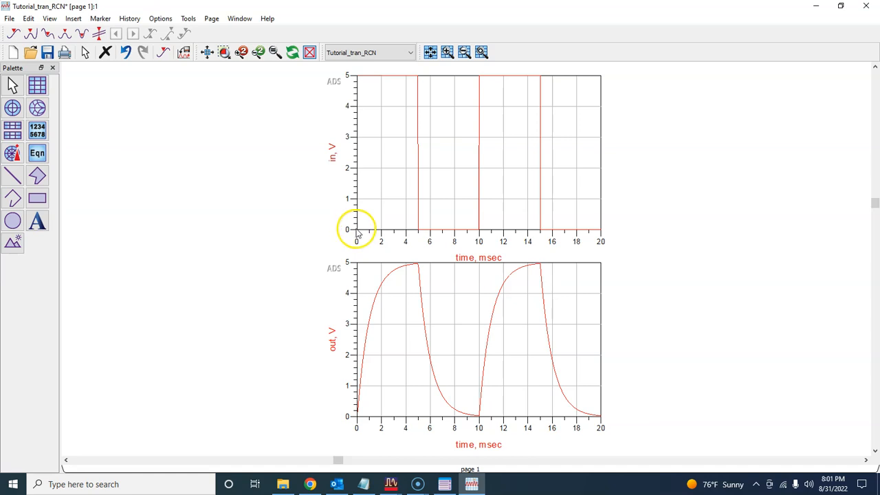
pyautogui.moveTo(360, 234)
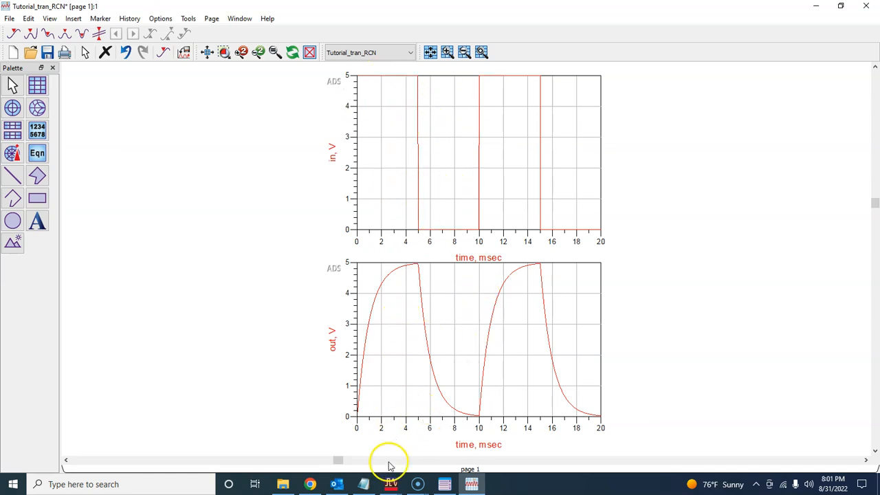
# Step: Switch to Chrome to consult the square pulse timing diagram, and return to the waveform plots
pyautogui.click(310, 484)
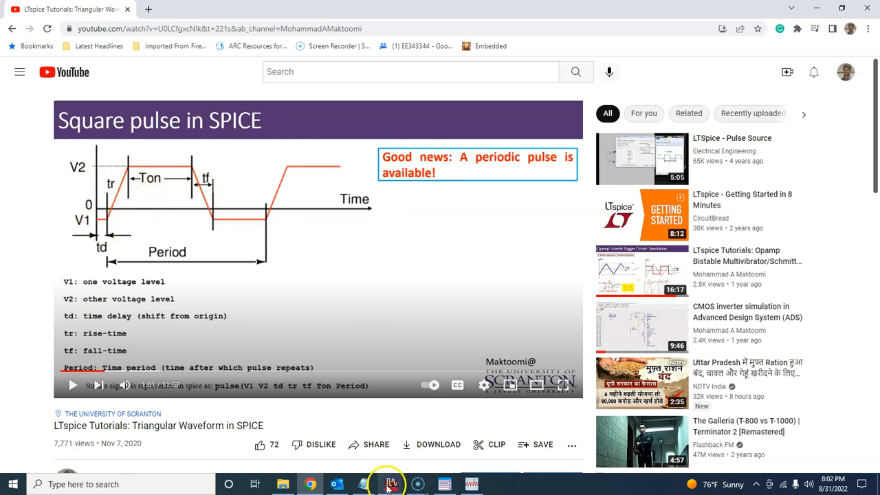
pyautogui.moveTo(390, 488)
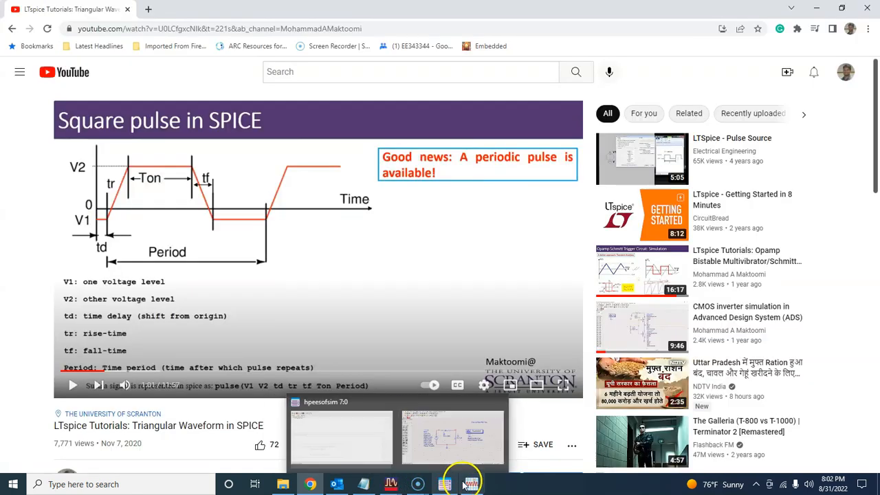
pyautogui.click(469, 484)
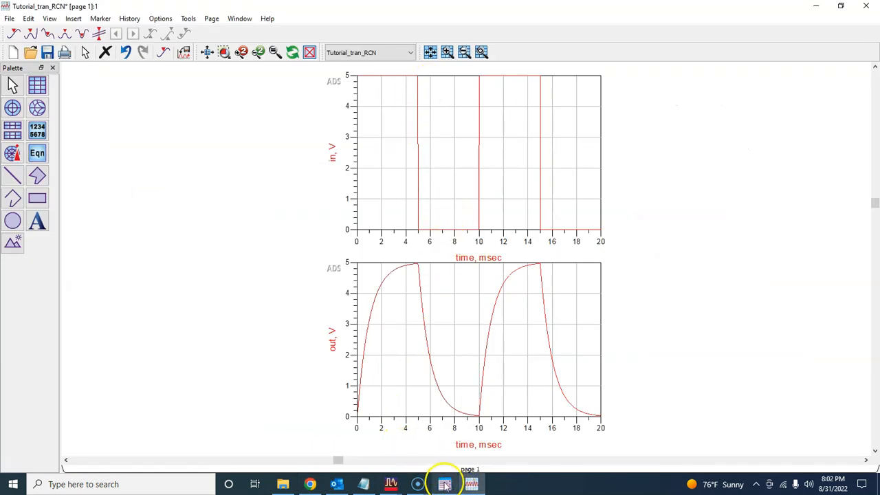
# Step: Check the pulse source's rise and fall times in the schematic, and inspect the input pulse edges up close
pyautogui.moveTo(391, 484)
pyautogui.click(405, 449)
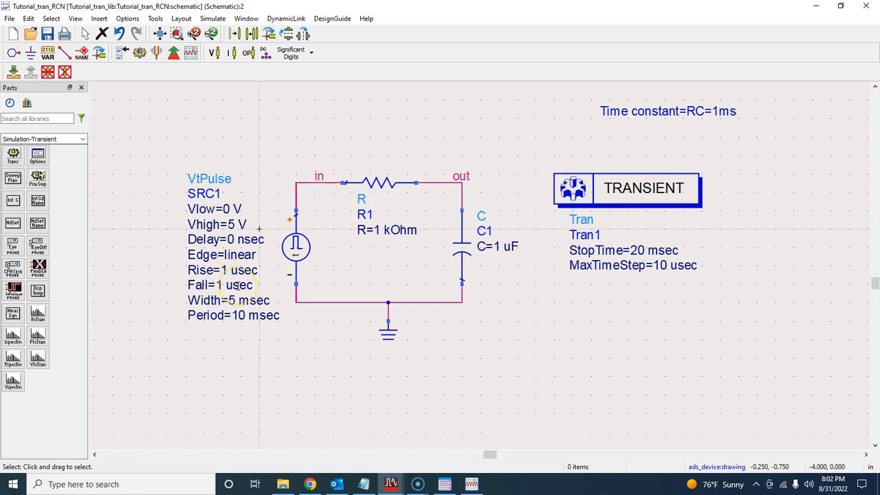
pyautogui.click(471, 484)
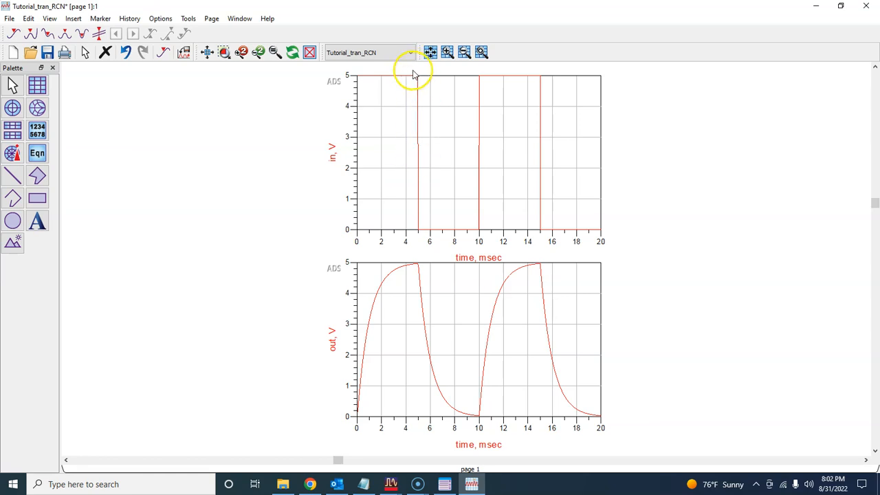
pyautogui.scroll(9, 419, 130)
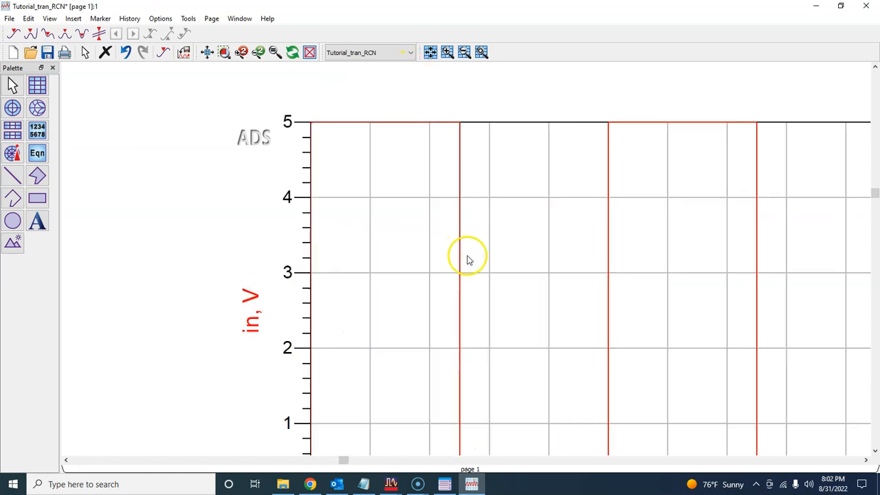
pyautogui.scroll(-8, 465, 260)
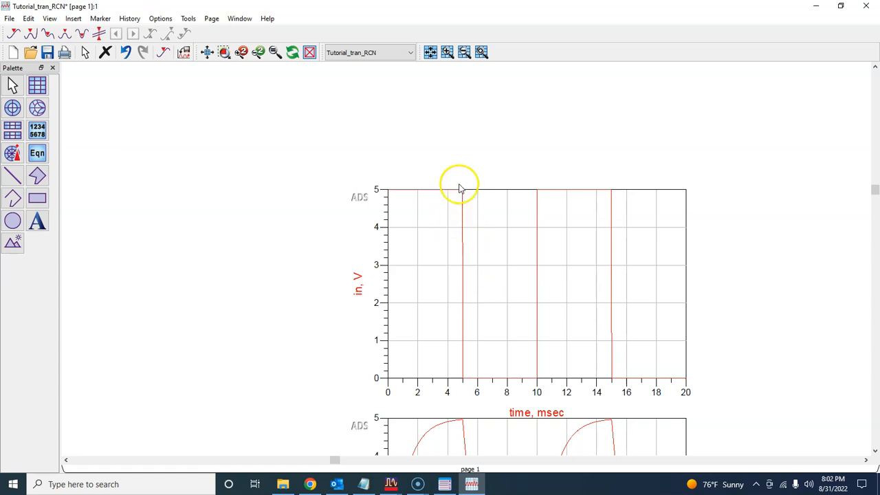
# Step: Compare the square pulse diagram in Chrome with the source parameters in the schematic, and return to the data display
pyautogui.click(310, 484)
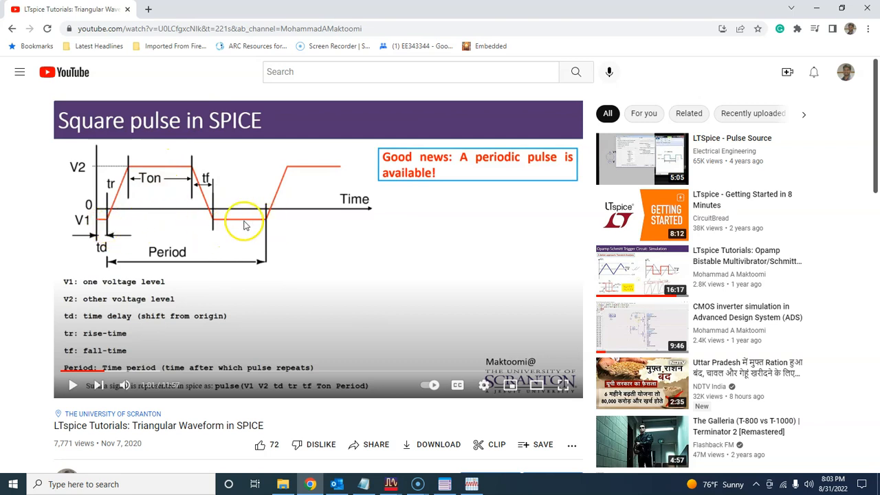
pyautogui.click(395, 486)
pyautogui.click(436, 454)
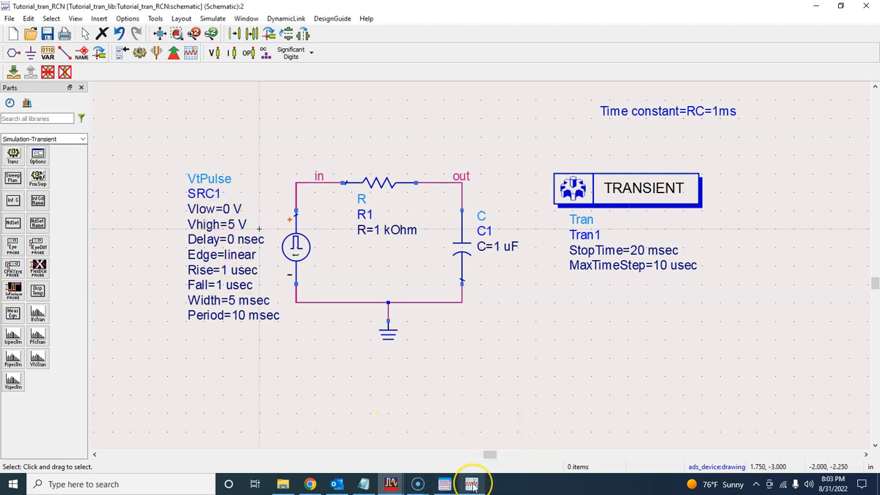
pyautogui.moveTo(472, 484)
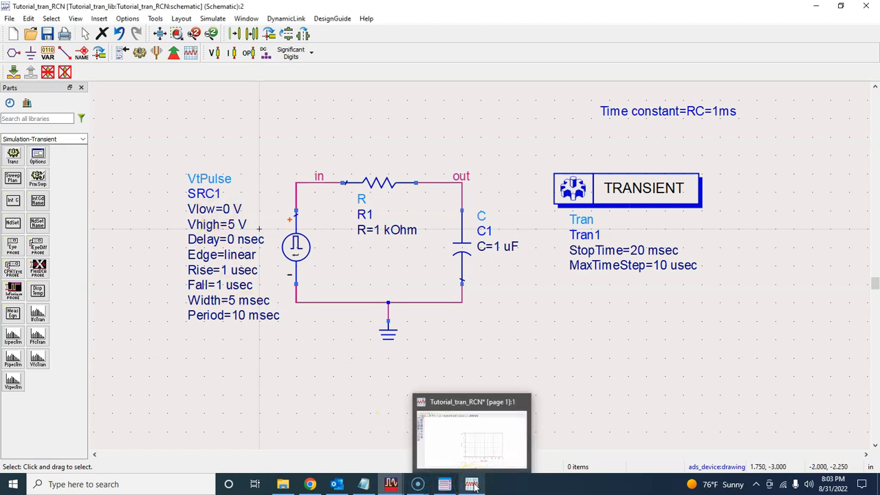
pyautogui.click(472, 485)
# Step: Fit both plots in view and read the output voltage at the ends of the charging and discharging intervals
pyautogui.click(206, 53)
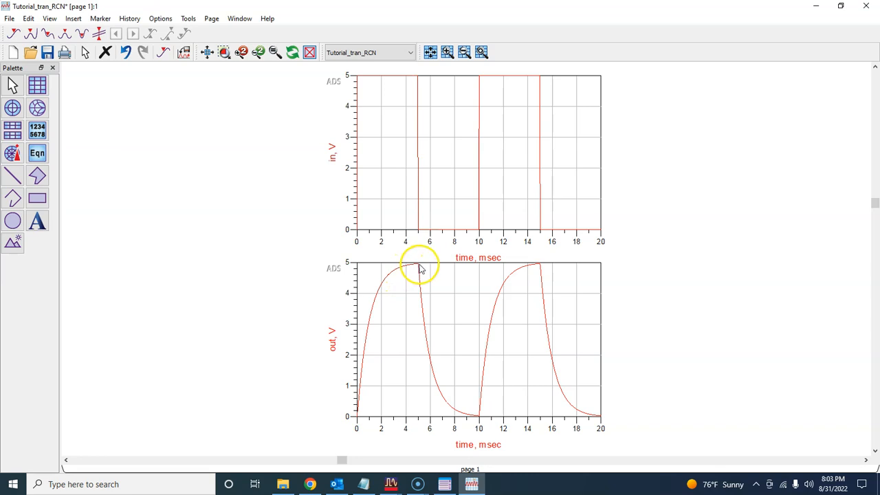
pyautogui.moveTo(419, 265)
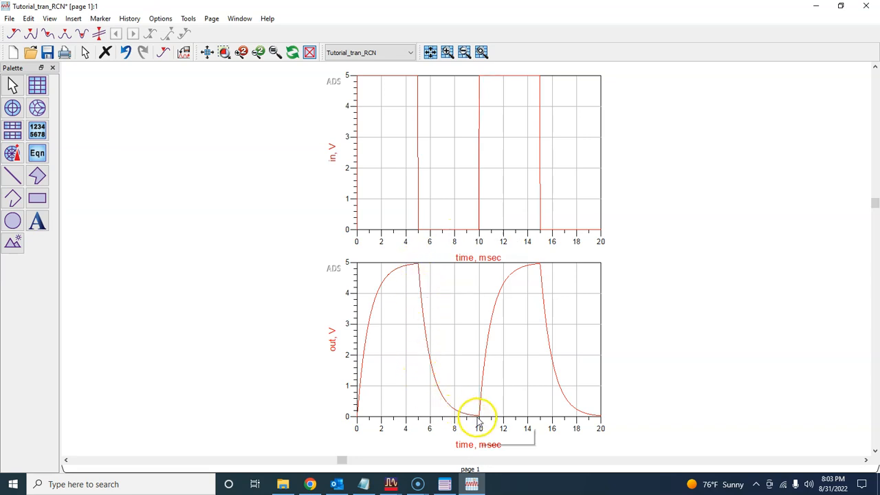
pyautogui.moveTo(481, 420)
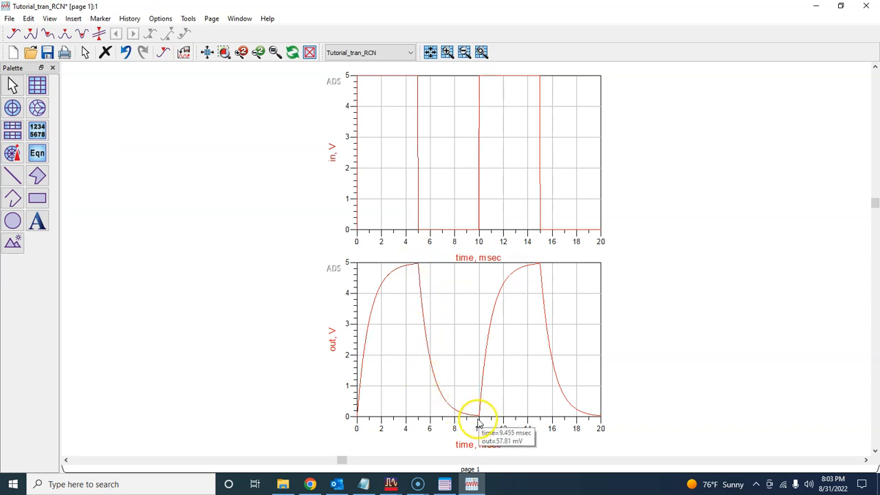
# Step: Set the pulse source's width to 2 msec in the schematic
pyautogui.moveTo(392, 483)
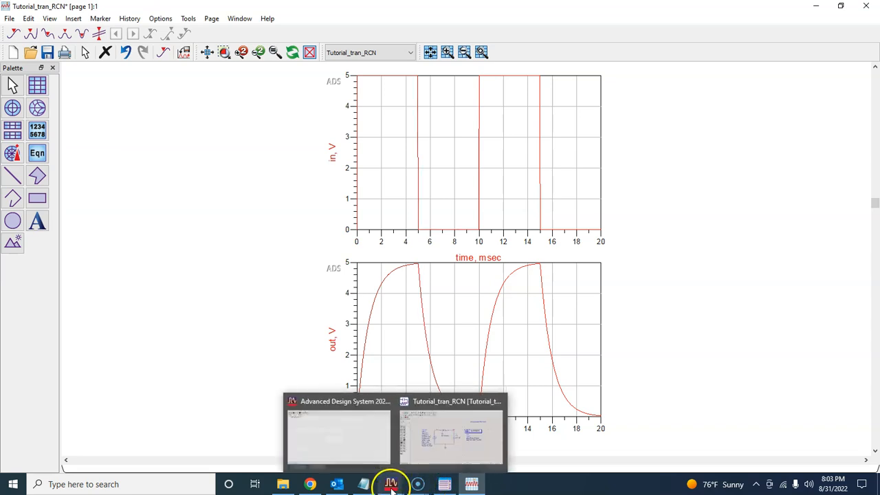
pyautogui.click(440, 440)
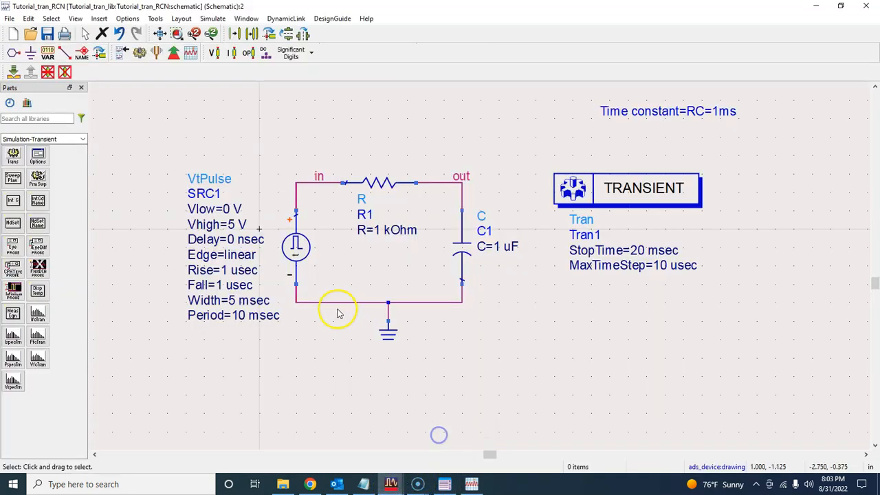
pyautogui.doubleClick(232, 301)
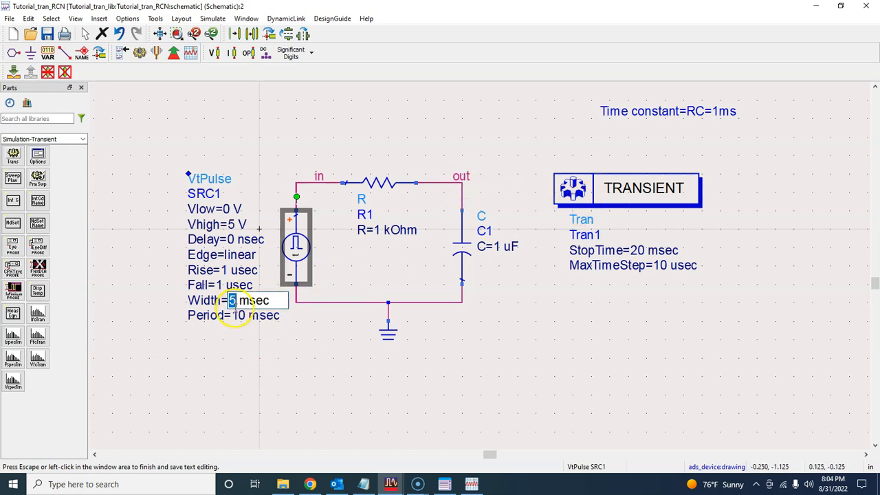
pyautogui.write('2')
pyautogui.click(310, 343)
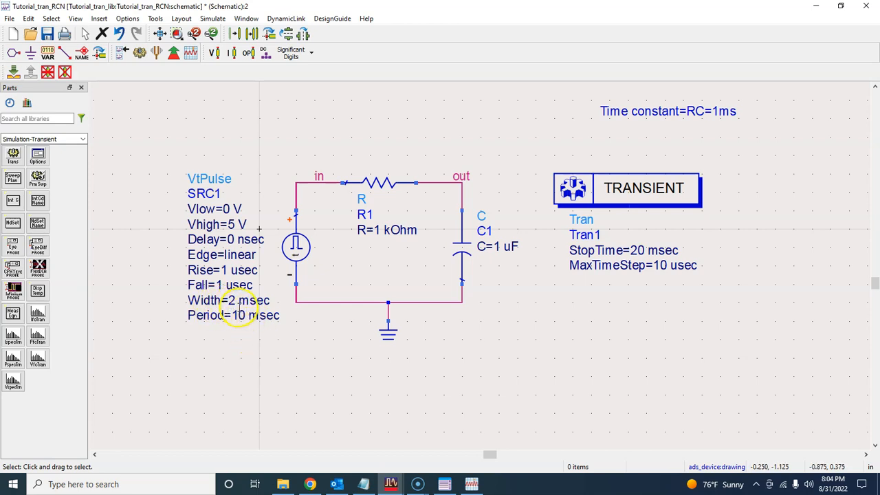
# Step: Save the schematic, rerun the transient simulation, and examine the output curve's peak in the plots
pyautogui.click(47, 33)
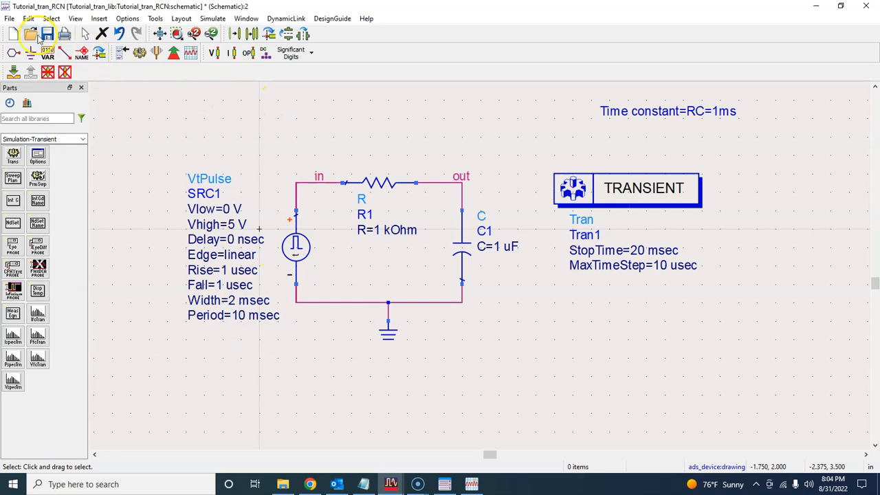
pyautogui.click(158, 55)
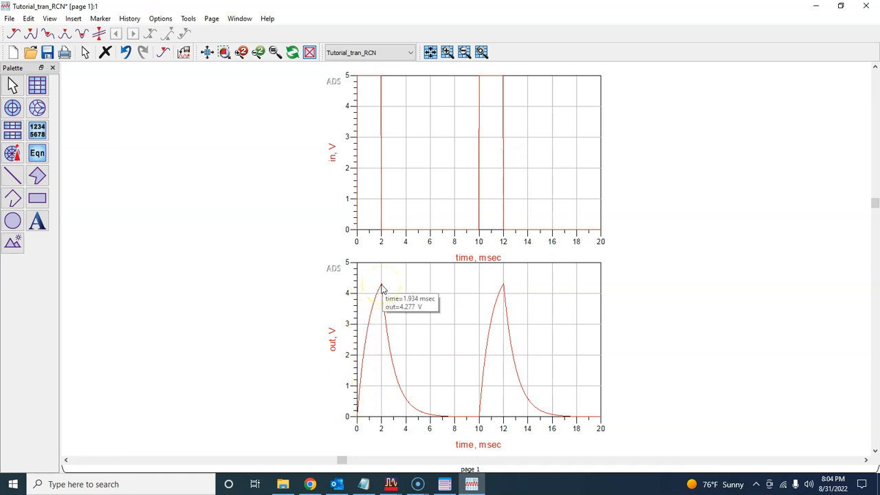
pyautogui.moveTo(357, 425)
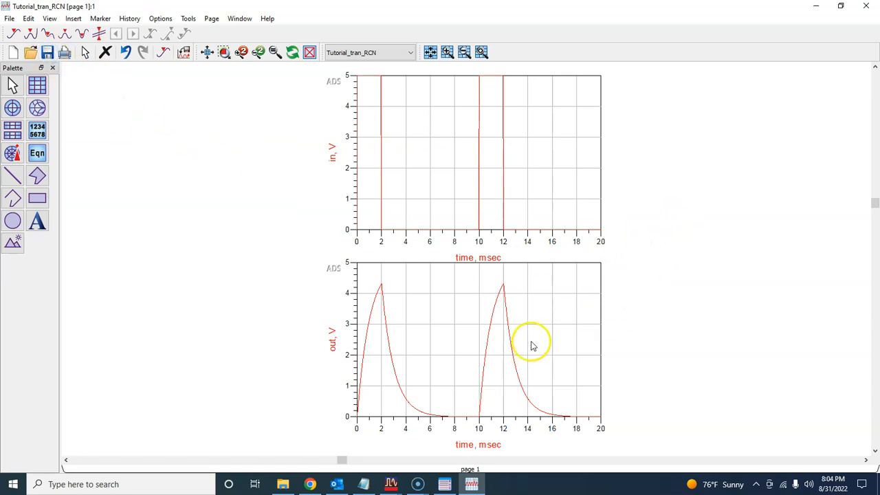
# Step: Delete the separate "out" plot, add the "out" trace to the "in" plot, and fit it in view
pyautogui.click(553, 311)
pyautogui.press('Delete')
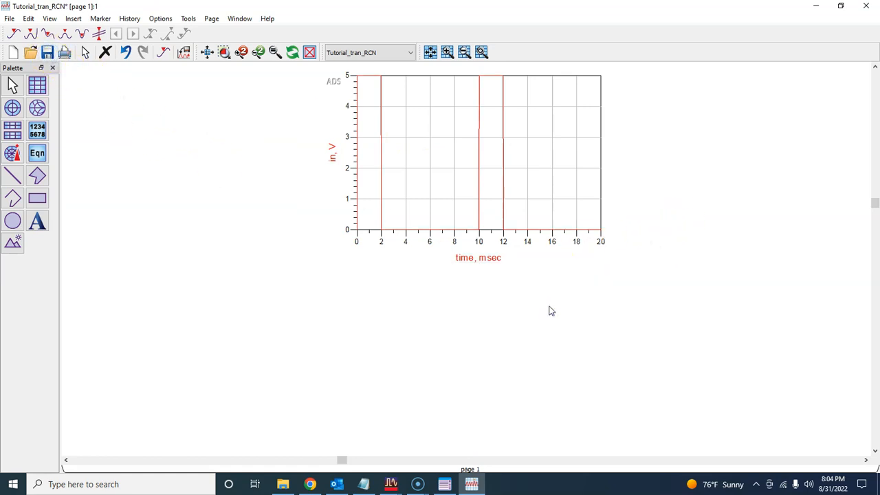
pyautogui.doubleClick(517, 157)
pyautogui.click(356, 211)
pyautogui.click(468, 207)
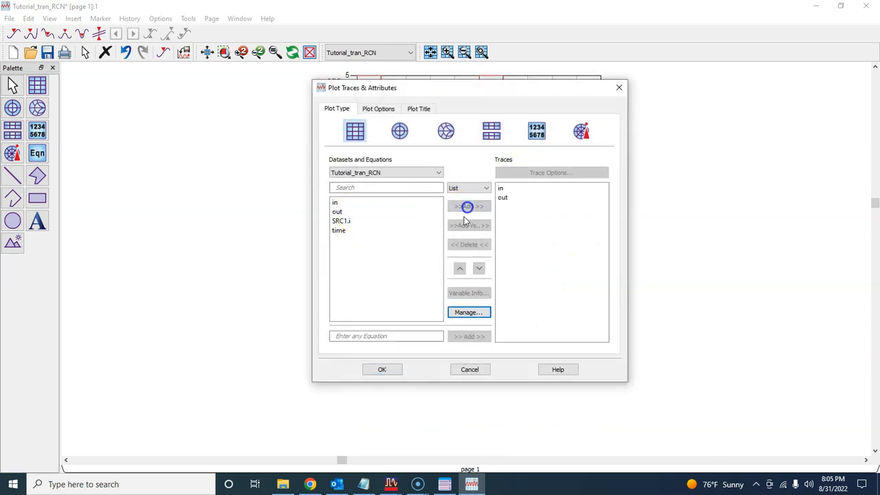
pyautogui.click(381, 369)
pyautogui.click(205, 52)
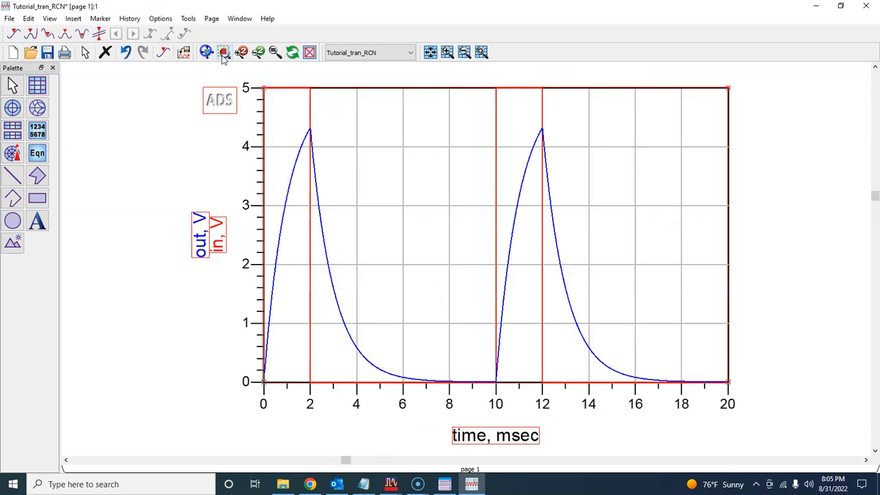
# Step: Increase the line thickness of the red "in" trace
pyautogui.click(311, 108)
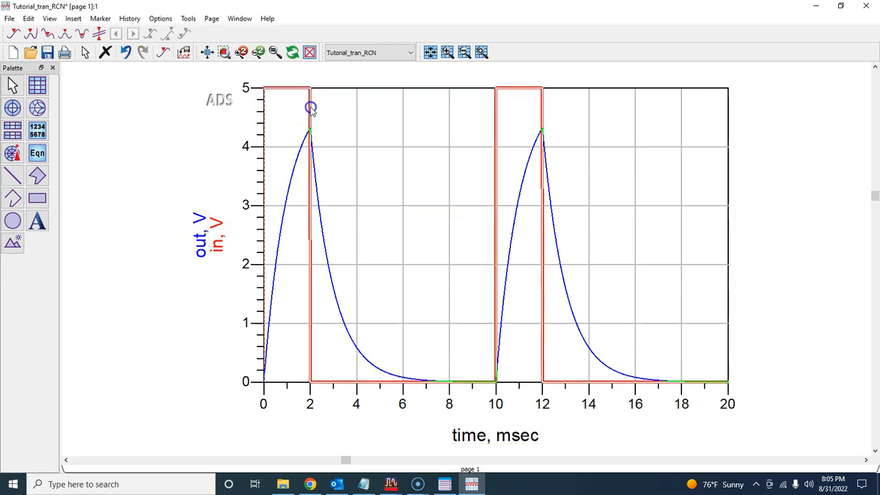
pyautogui.doubleClick(311, 108)
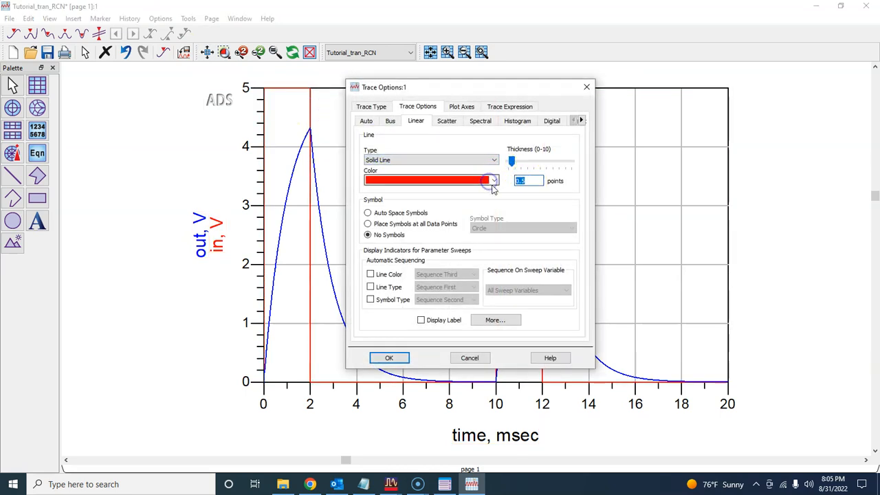
pyautogui.click(391, 359)
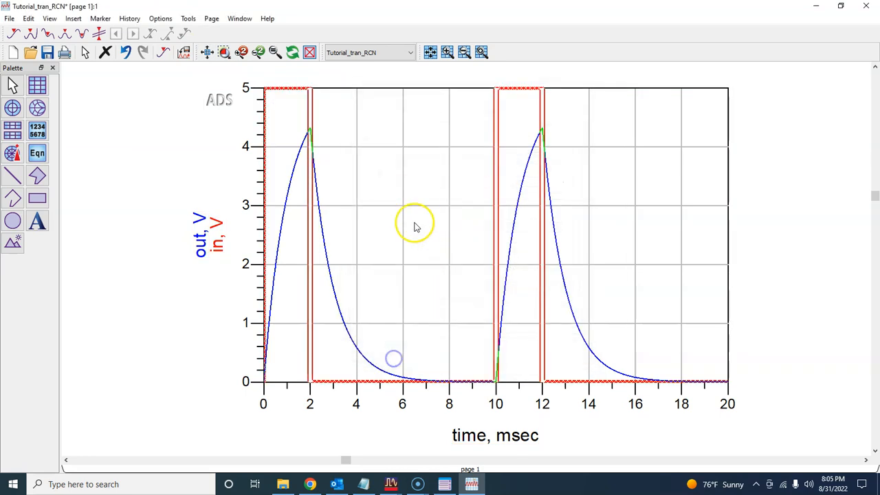
# Step: Set the blue "out" trace's line thickness to 2 points and save the data display
pyautogui.doubleClick(321, 220)
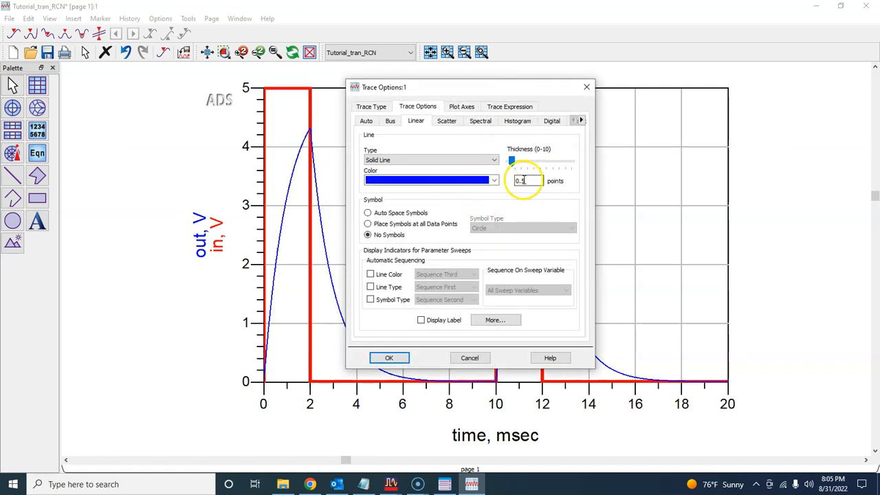
pyautogui.write('2')
pyautogui.click(402, 357)
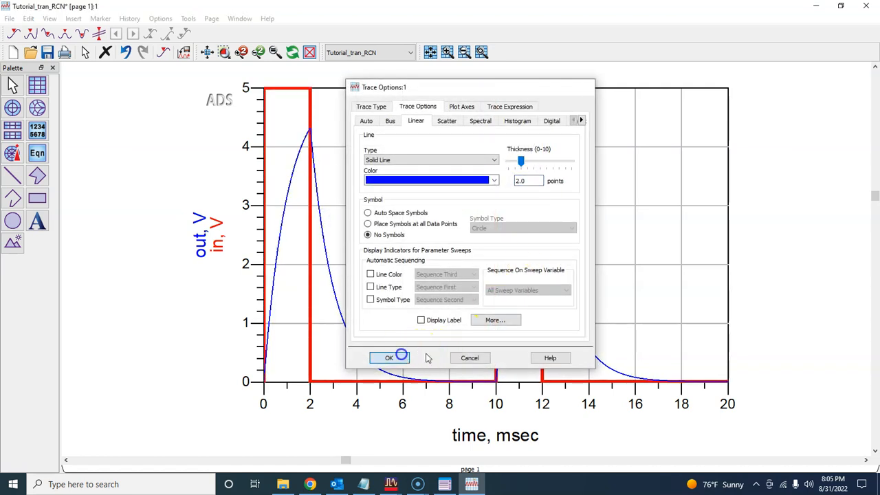
pyautogui.click(773, 259)
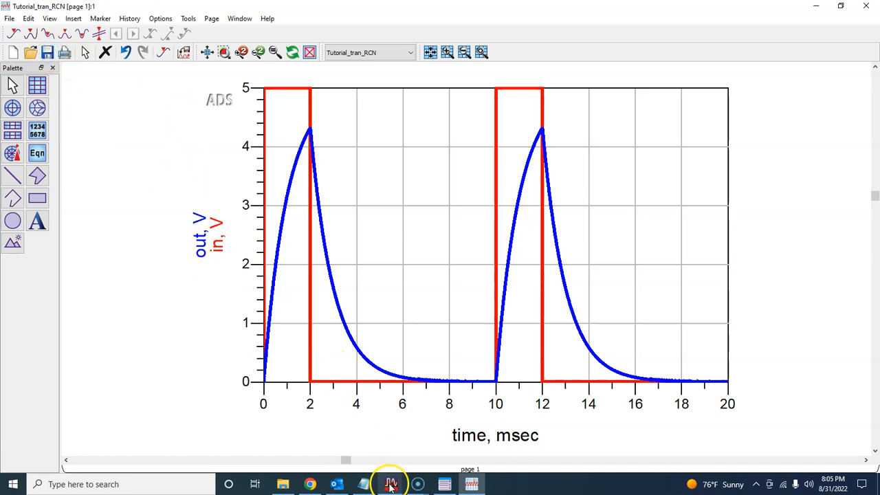
# Step: Return to the schematic to review the RC circuit and its simulation settings
pyautogui.moveTo(391, 486)
pyautogui.click(412, 453)
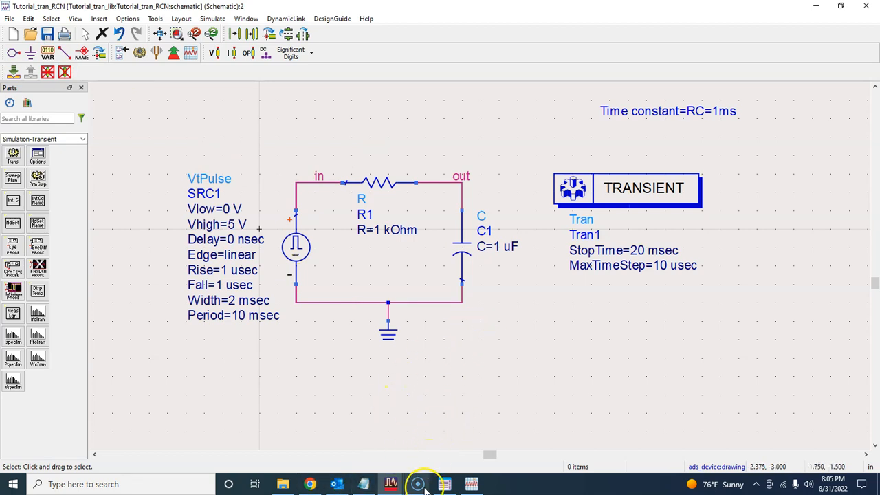
pyautogui.moveTo(418, 484)
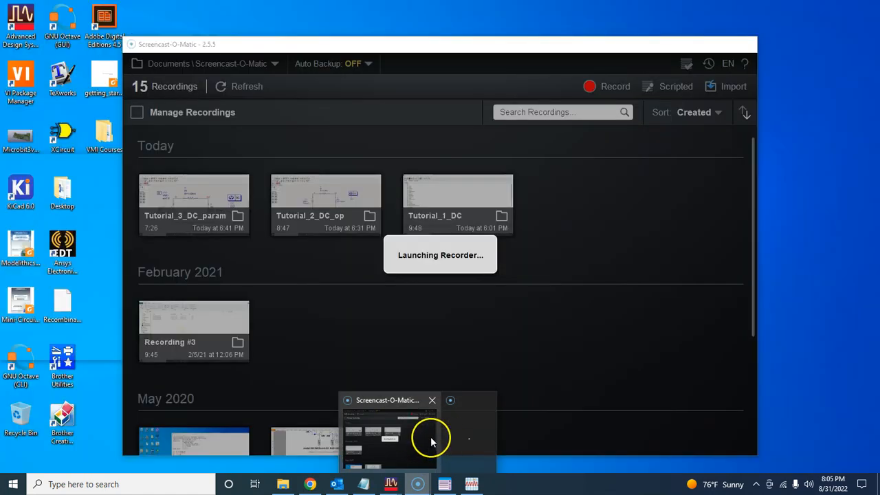